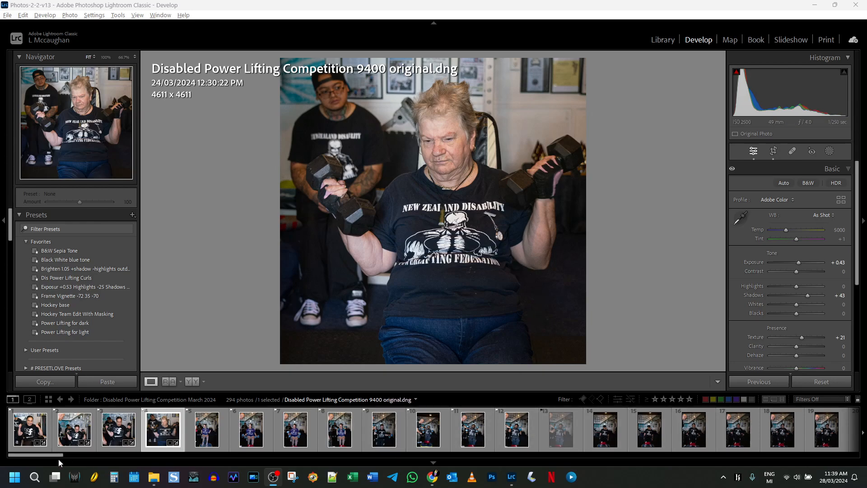
# - Set the Exposure of the Disabled Power Lifting Competition 9400 photo to +0.69
pyautogui.moveTo(54, 457)
pyautogui.mouseDown()
pyautogui.moveTo(222, 469)
pyautogui.moveTo(504, 466)
pyautogui.moveTo(45, 464)
pyautogui.mouseUp()
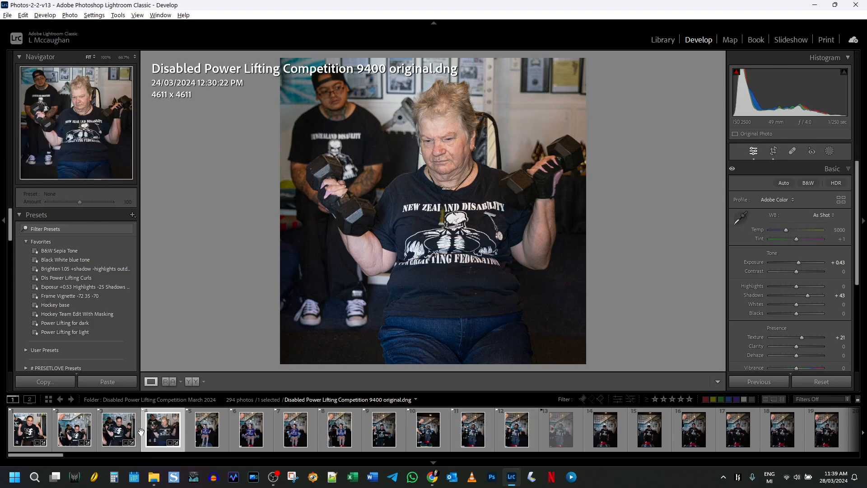
pyautogui.click(114, 431)
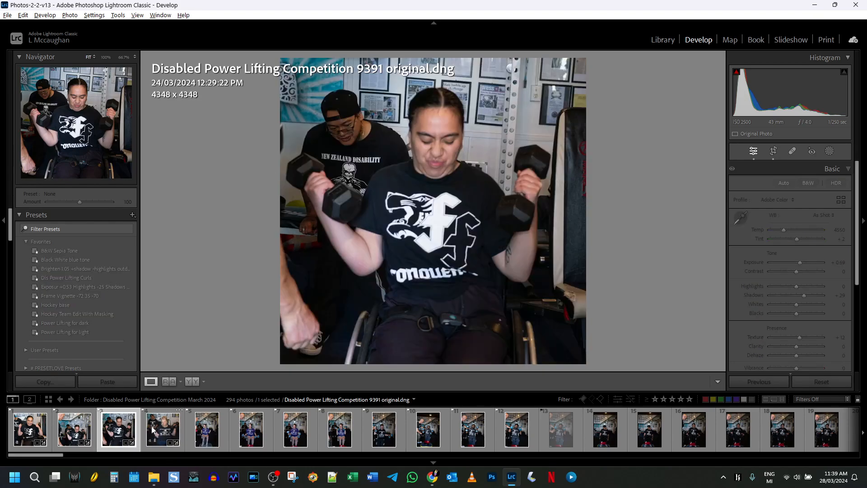
pyautogui.click(155, 429)
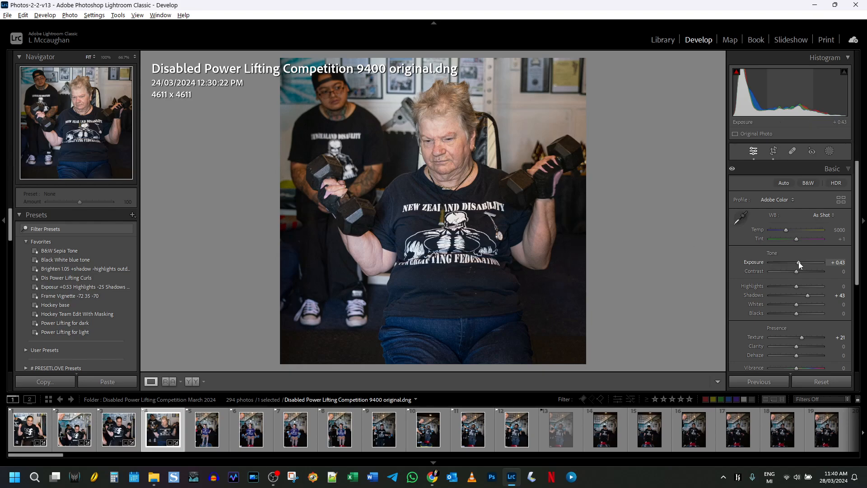
pyautogui.moveTo(800, 262); pyautogui.dragTo(799, 262)
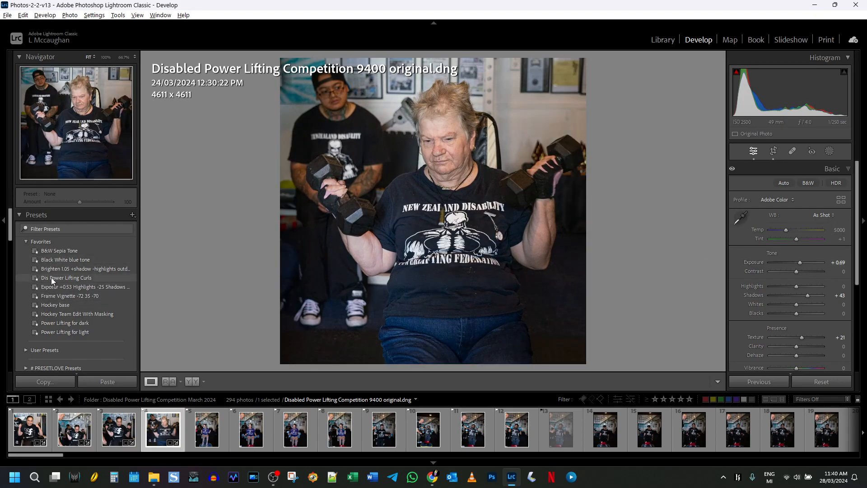
# - Update the Dis Power Lifting Curls preset with the 9400 photo's current settings
pyautogui.rightClick(50, 278)
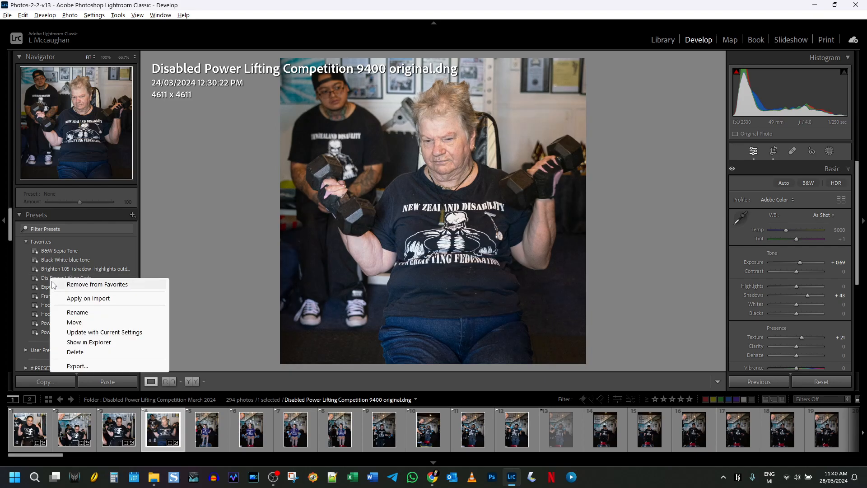
pyautogui.click(85, 332)
pyautogui.click(729, 414)
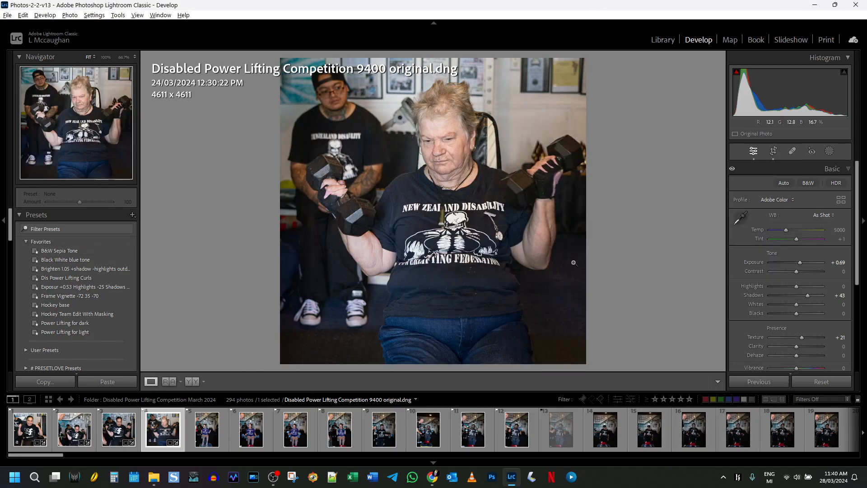
pyautogui.click(133, 216)
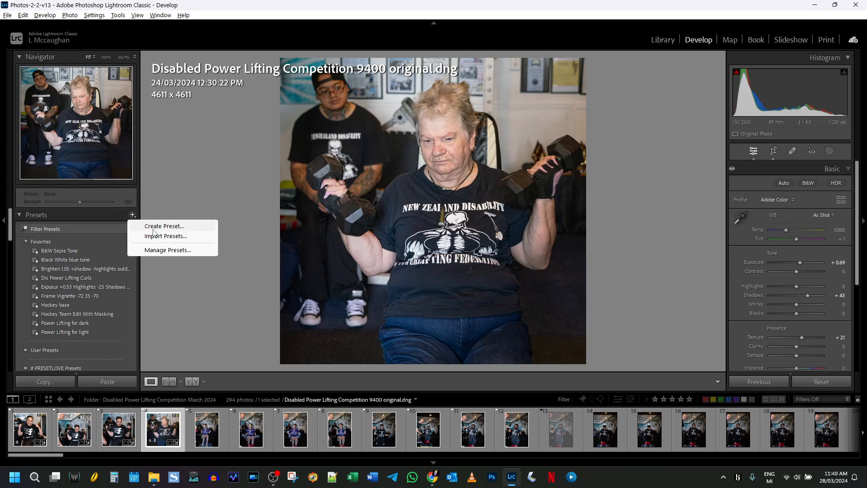
pyautogui.click(158, 226)
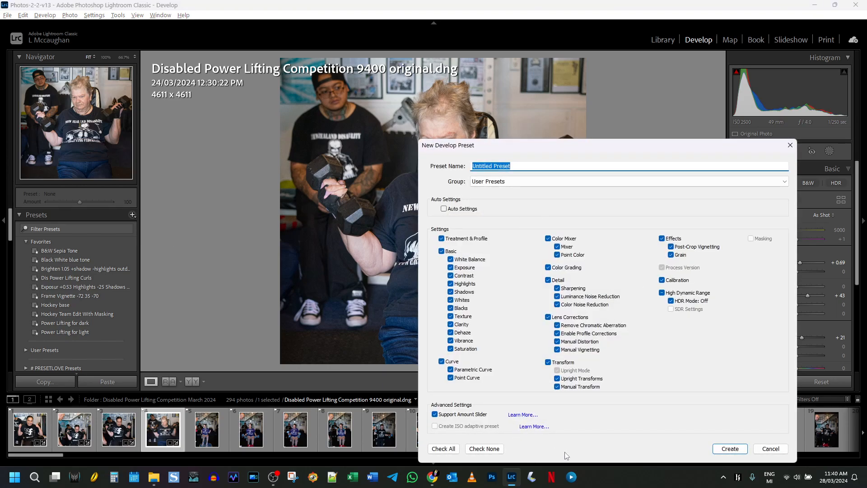
pyautogui.click(771, 450)
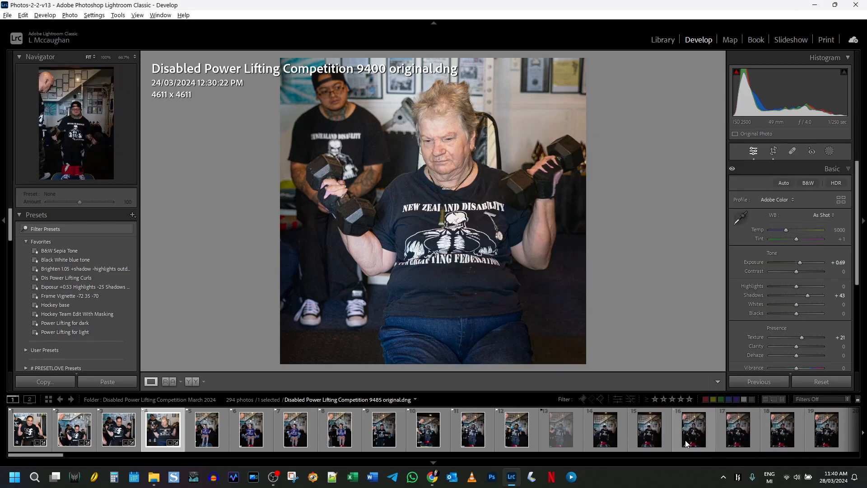
pyautogui.click(197, 432)
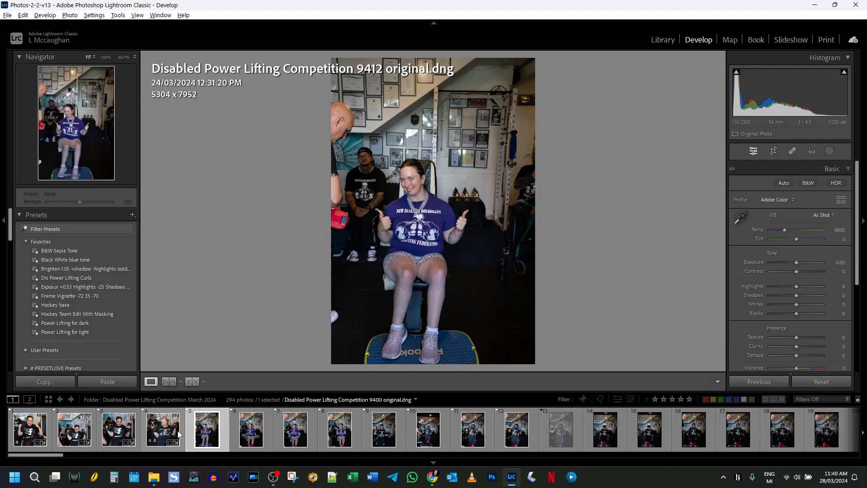
pyautogui.click(157, 433)
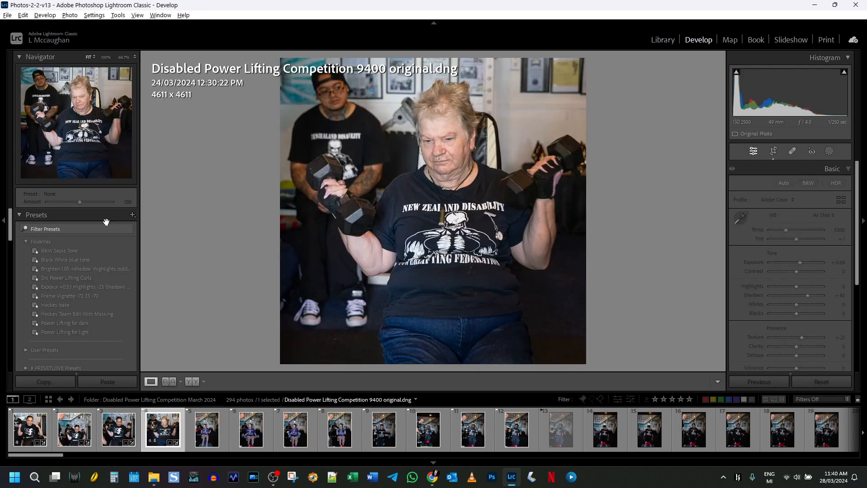
pyautogui.click(133, 215)
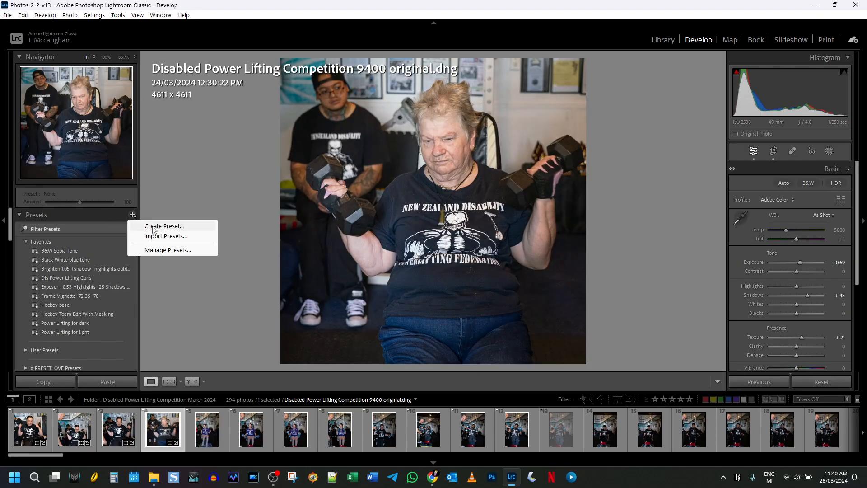
pyautogui.click(153, 226)
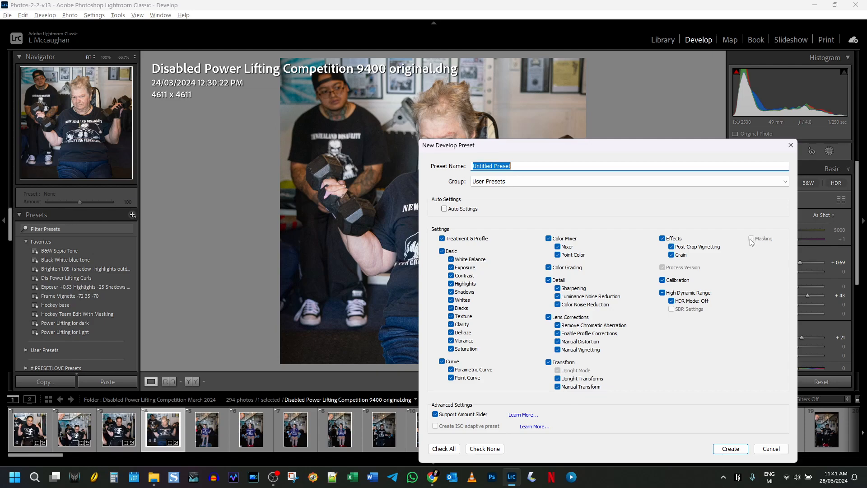
pyautogui.moveTo(681, 145); pyautogui.dragTo(684, 121)
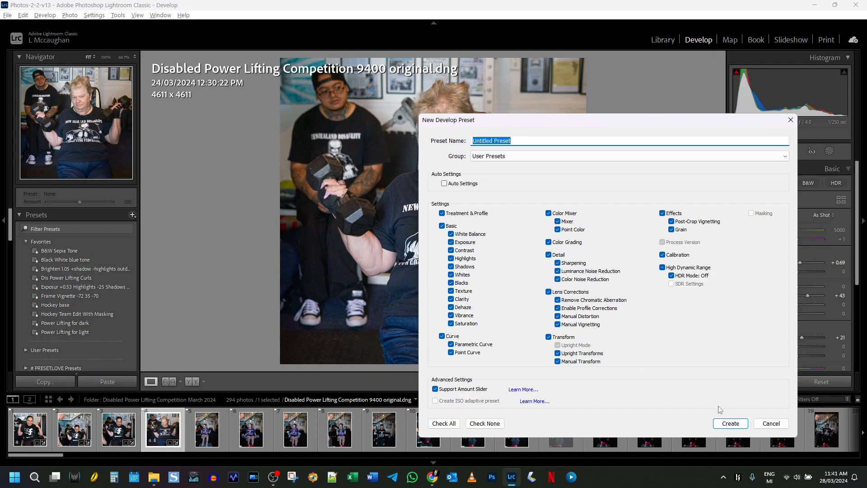
pyautogui.click(780, 424)
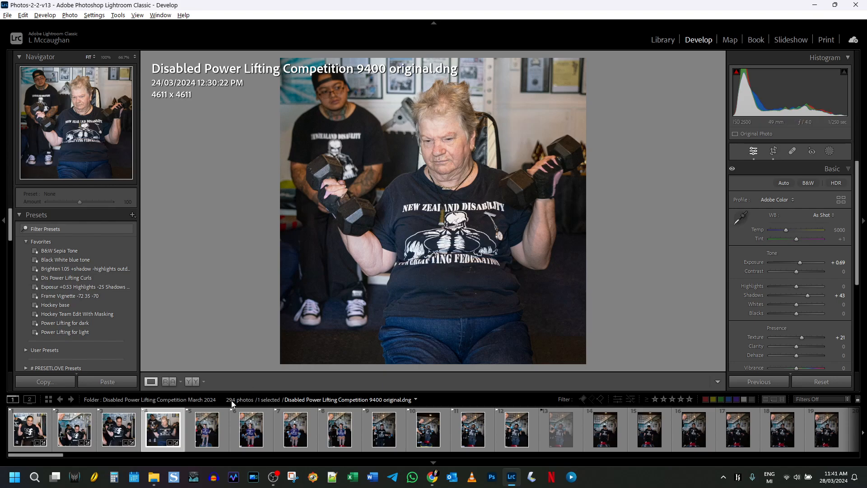
# - Apply the Dis Power Lifting Curls preset to the Disabled Power Lifting Competition 9412 photo
pyautogui.click(206, 436)
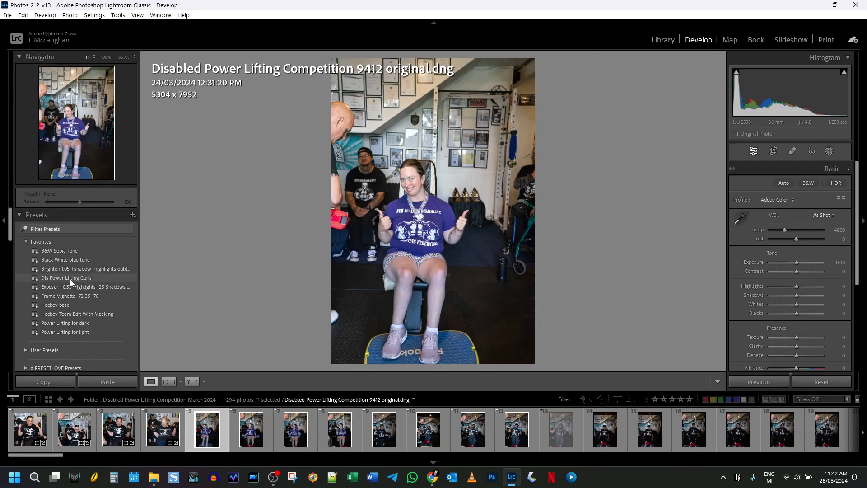
pyautogui.click(70, 279)
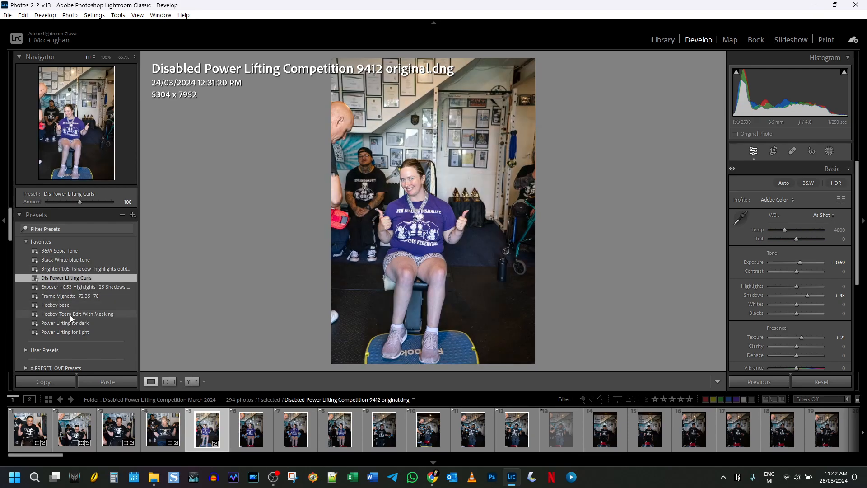
# - Crop the 9412 photo to a 1 x 1 square of about 3012 x 3012 pixels around the seated woman's upper body
pyautogui.click(774, 152)
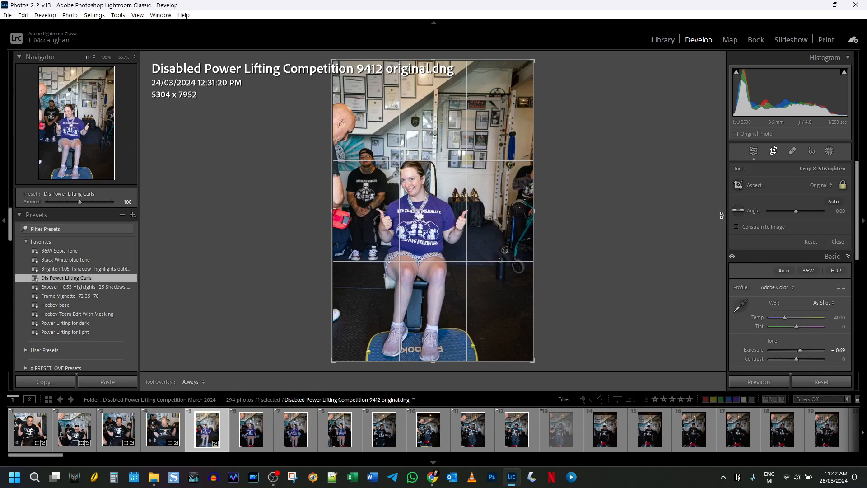
pyautogui.click(819, 185)
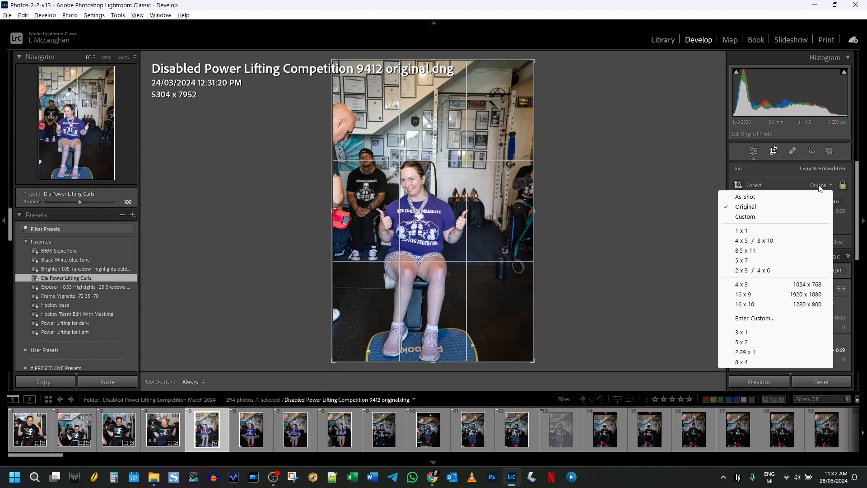
pyautogui.click(756, 232)
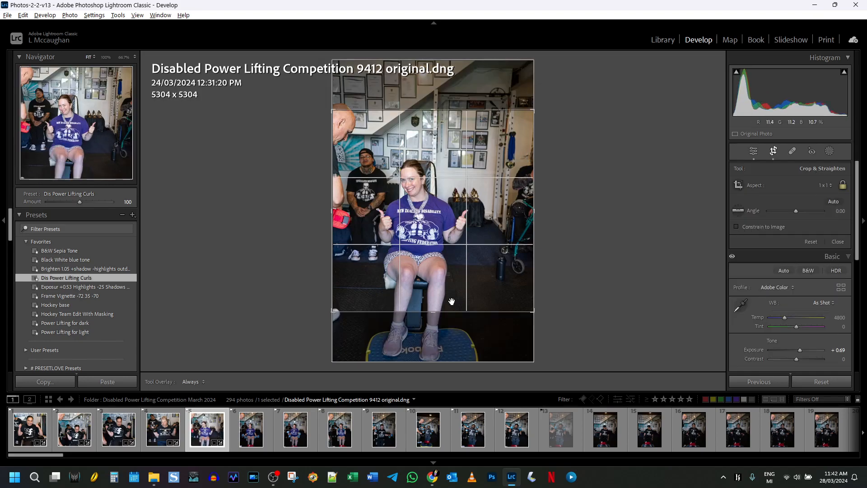
pyautogui.moveTo(446, 312); pyautogui.dragTo(446, 307)
pyautogui.moveTo(433, 115); pyautogui.dragTo(433, 165)
pyautogui.moveTo(461, 231); pyautogui.dragTo(458, 231)
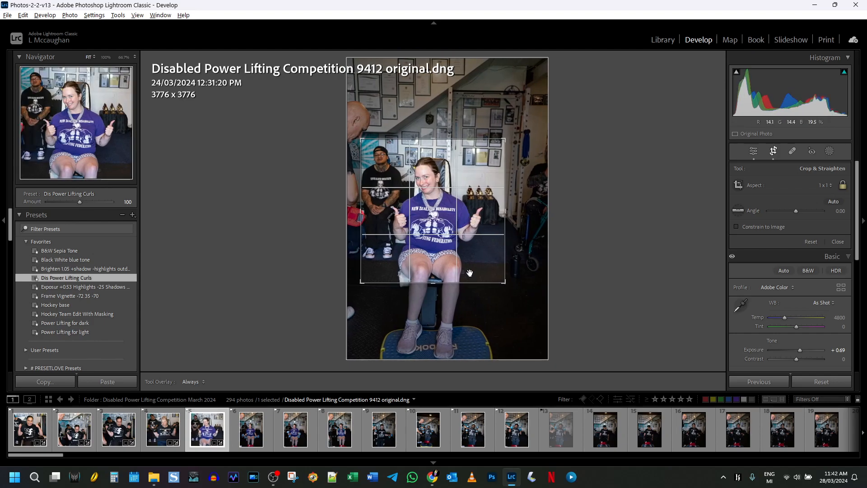
pyautogui.moveTo(475, 283); pyautogui.dragTo(483, 268)
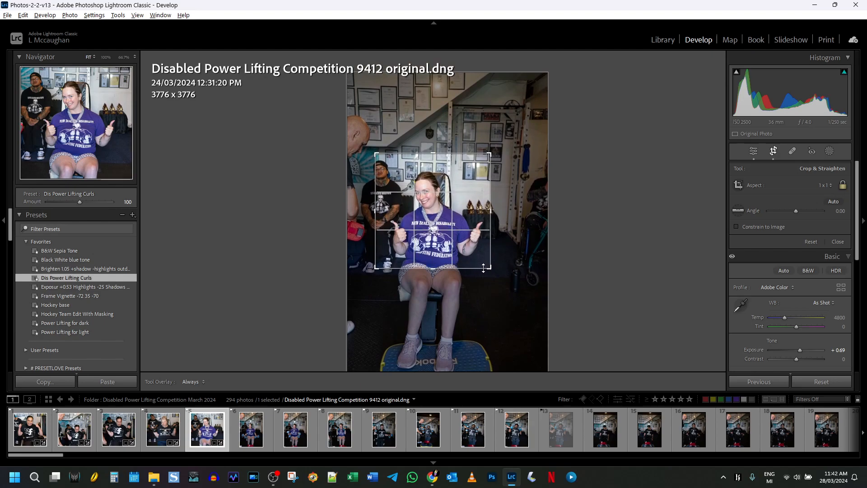
pyautogui.moveTo(457, 222); pyautogui.dragTo(455, 222)
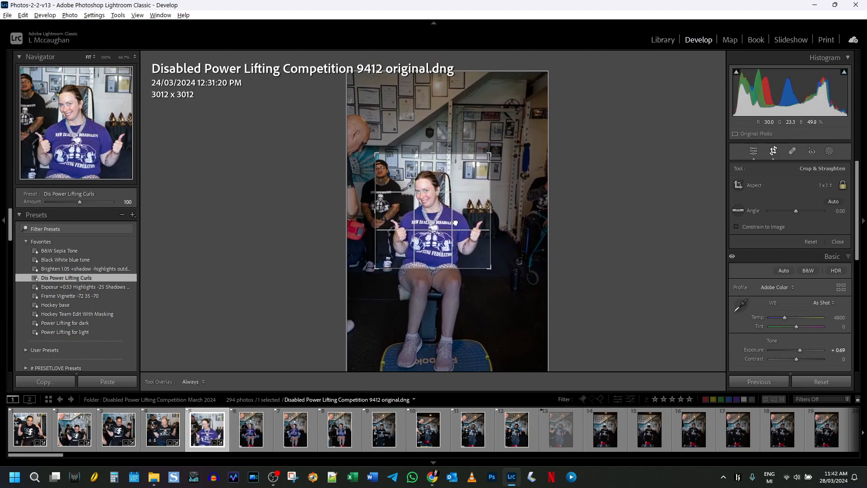
pyautogui.click(773, 152)
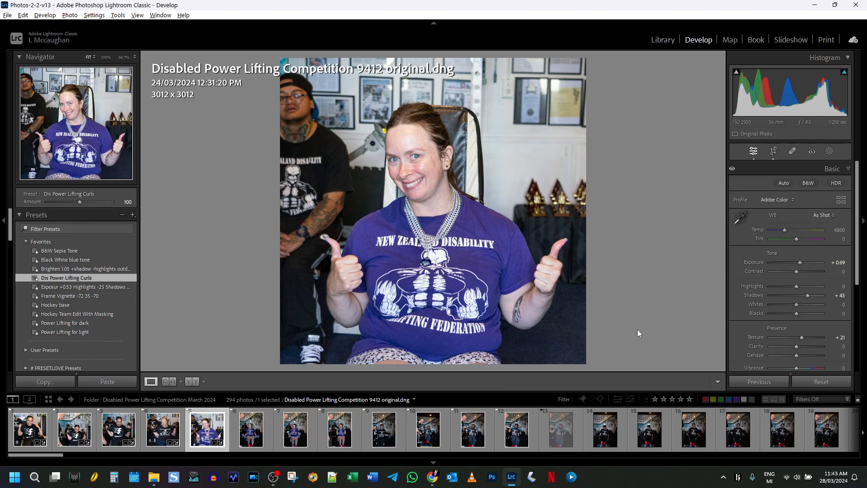
# - Apply Lens Blur to the cropped 9412 photo and turn on its depth visualization
pyautogui.scroll(-3, 793, 305)
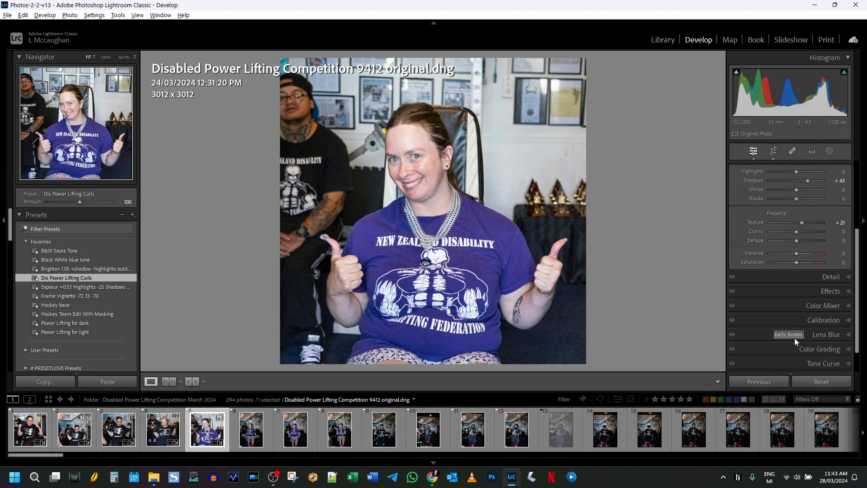
pyautogui.click(817, 335)
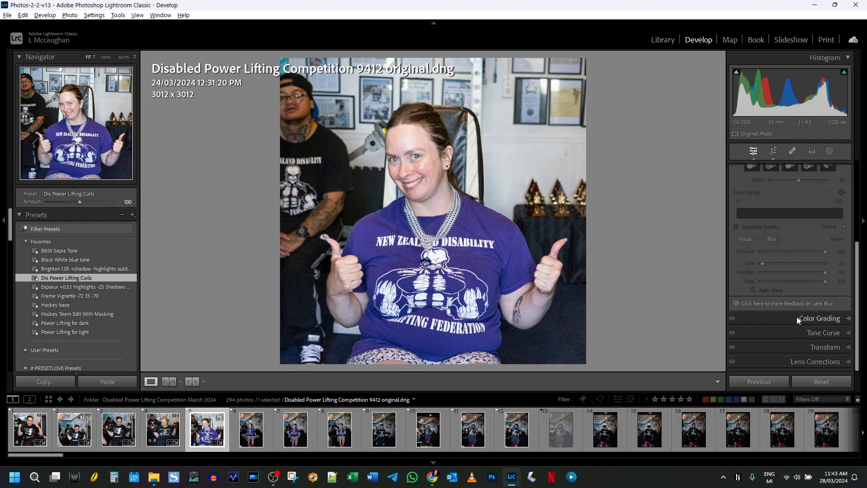
pyautogui.scroll(2, 807, 266)
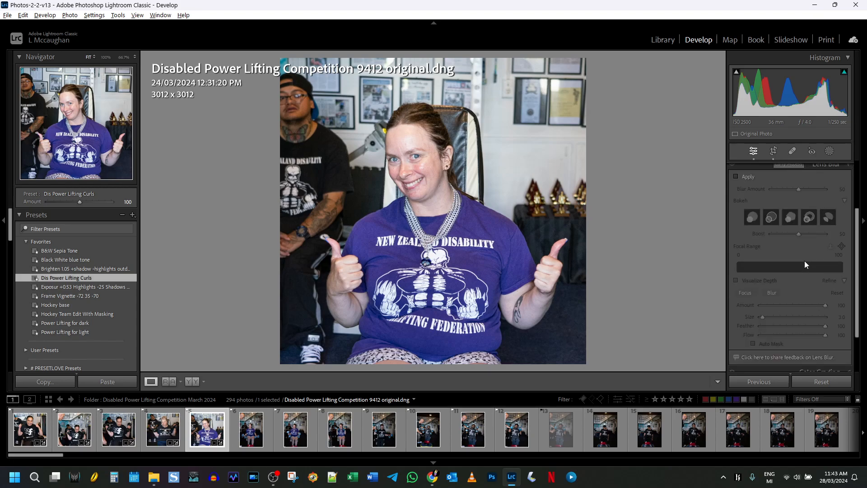
pyautogui.click(736, 177)
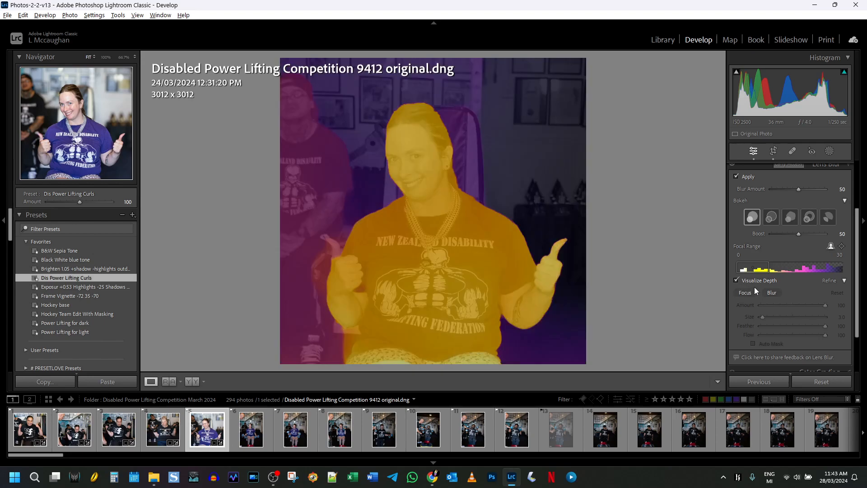
# - Set the Lens Blur focal range to 0–27 so that the seated woman stays in focus
pyautogui.moveTo(763, 274)
pyautogui.mouseDown()
pyautogui.moveTo(753, 271)
pyautogui.moveTo(780, 268)
pyautogui.moveTo(767, 265)
pyautogui.mouseUp()
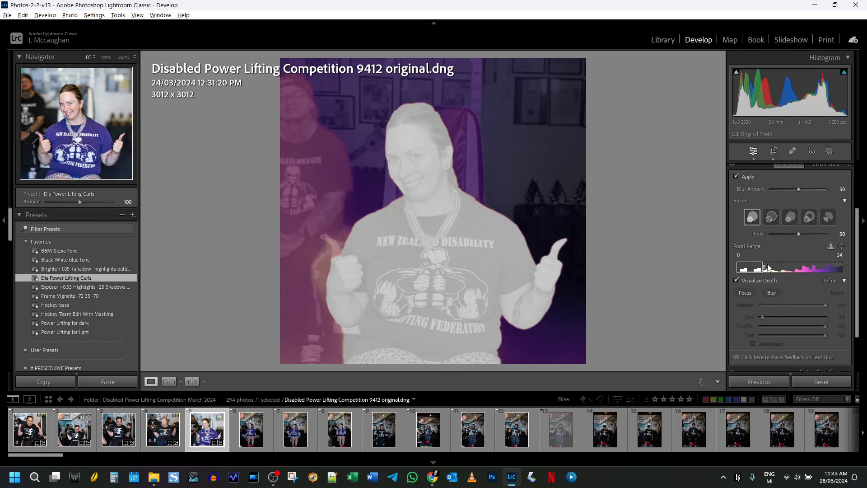
pyautogui.moveTo(768, 268); pyautogui.dragTo(767, 269)
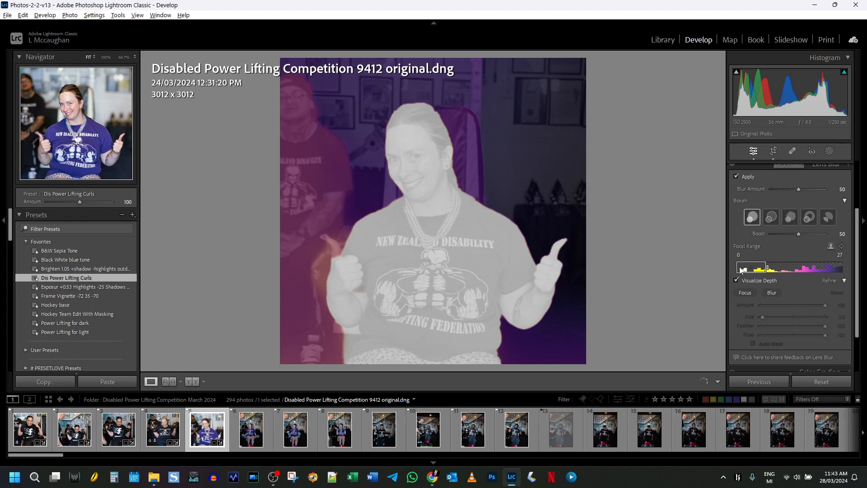
pyautogui.moveTo(738, 270)
pyautogui.mouseDown()
pyautogui.moveTo(746, 270)
pyautogui.moveTo(736, 268)
pyautogui.mouseUp()
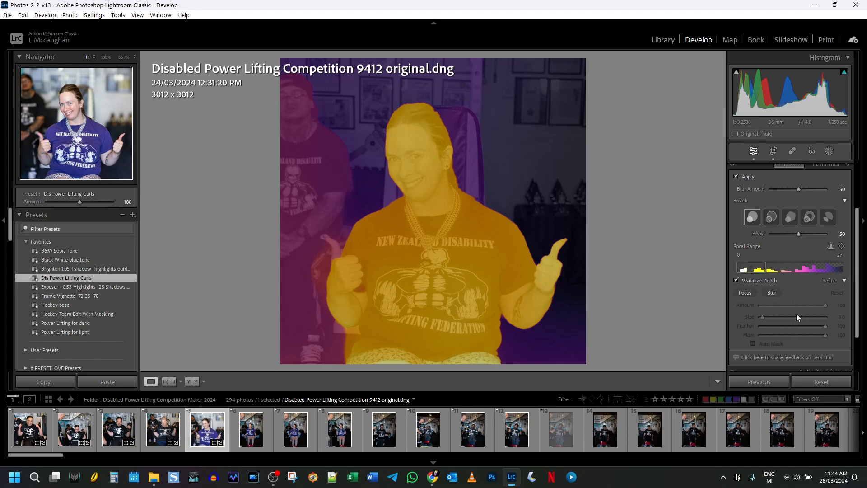
# - Turn off the depth visualization and set the Lens Blur amount to 32
pyautogui.moveTo(799, 188); pyautogui.dragTo(804, 187)
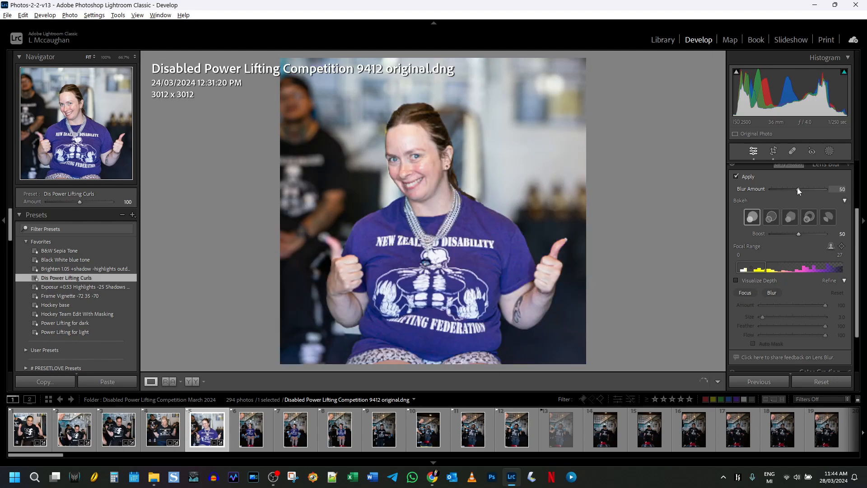
pyautogui.moveTo(794, 188); pyautogui.dragTo(788, 188)
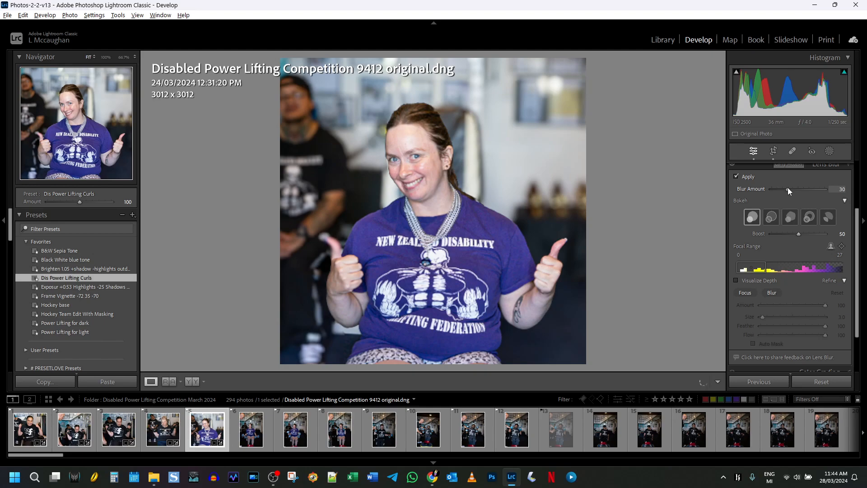
pyautogui.moveTo(788, 188)
pyautogui.mouseDown()
pyautogui.moveTo(767, 191)
pyautogui.moveTo(790, 190)
pyautogui.mouseUp()
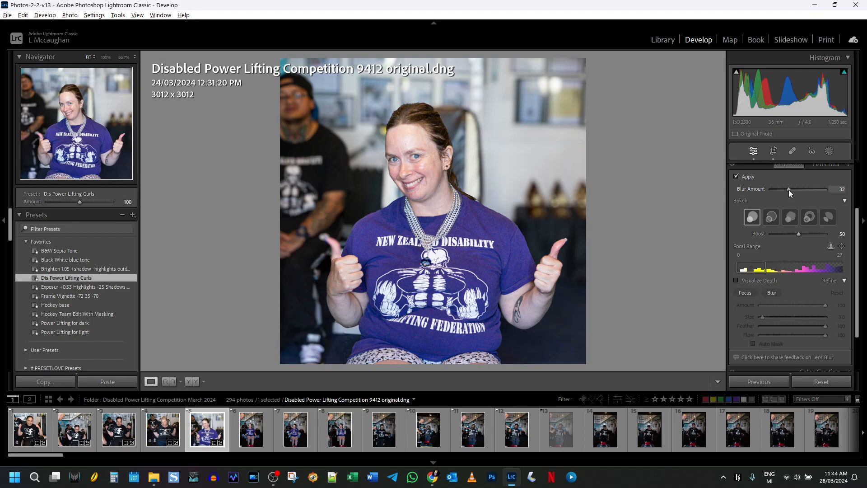
# - Refine the Lens Blur depth of the 9412 photo by painting focus over the thumb beside her left-side fist with a size 2.0 brush
pyautogui.click(736, 281)
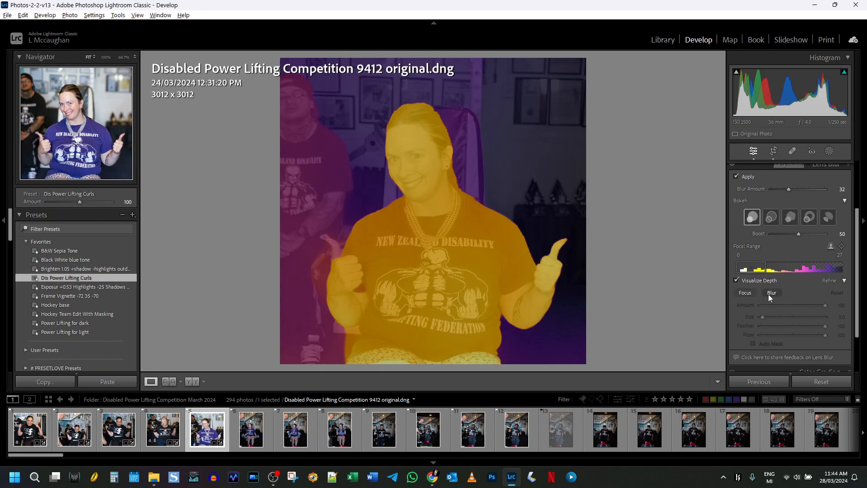
pyautogui.click(745, 292)
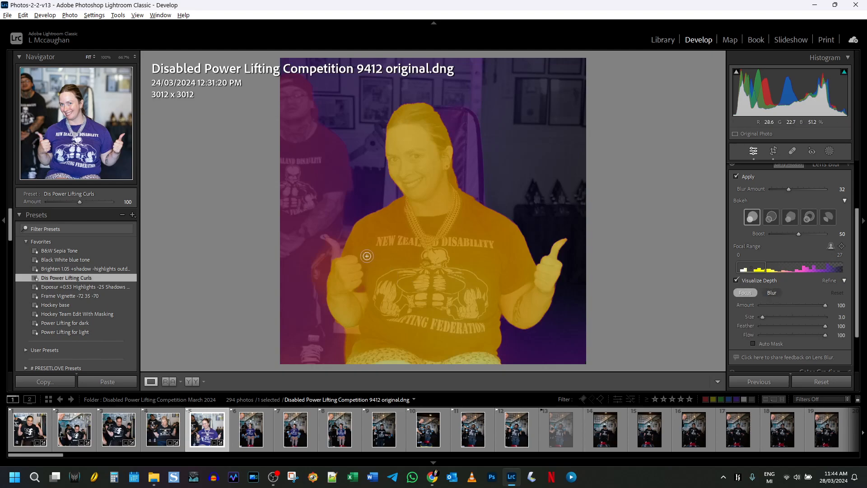
pyautogui.press('[')
pyautogui.click(332, 244)
pyautogui.moveTo(333, 244); pyautogui.dragTo(337, 261)
pyautogui.click(736, 280)
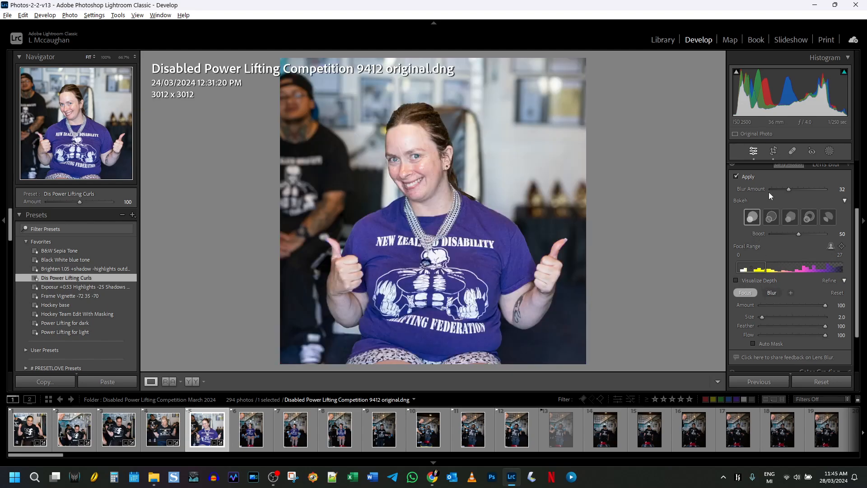
# - Compare the 9412 photo with and without its Lens Blur
pyautogui.scroll(1, 768, 185)
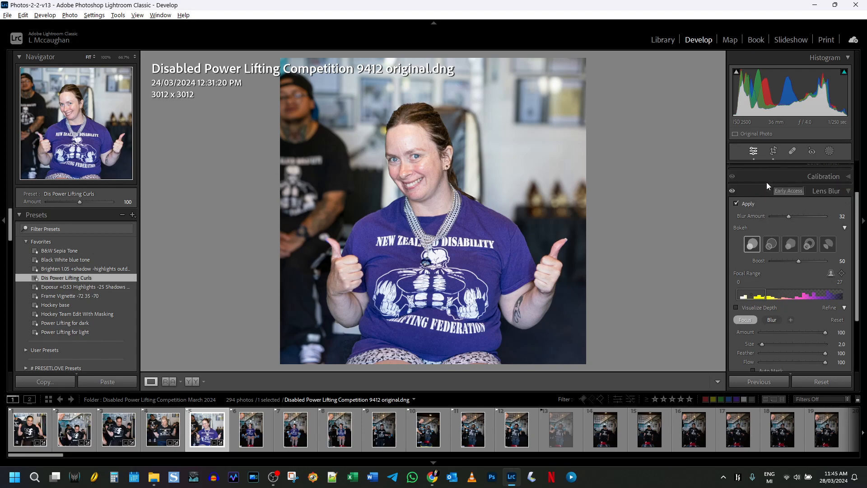
pyautogui.click(732, 193)
pyautogui.click(732, 193)
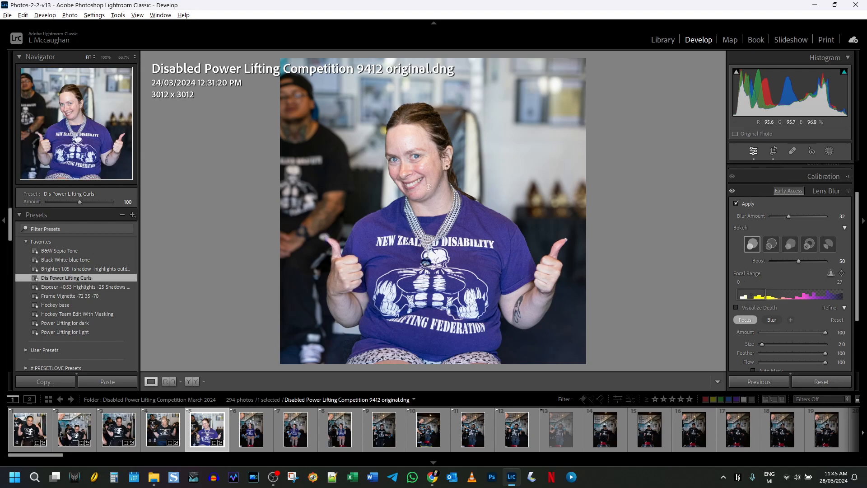
# - Apply Lens Blur to the 9400 photo and set the focal range to 10–53 with the depth visualization on
pyautogui.click(175, 437)
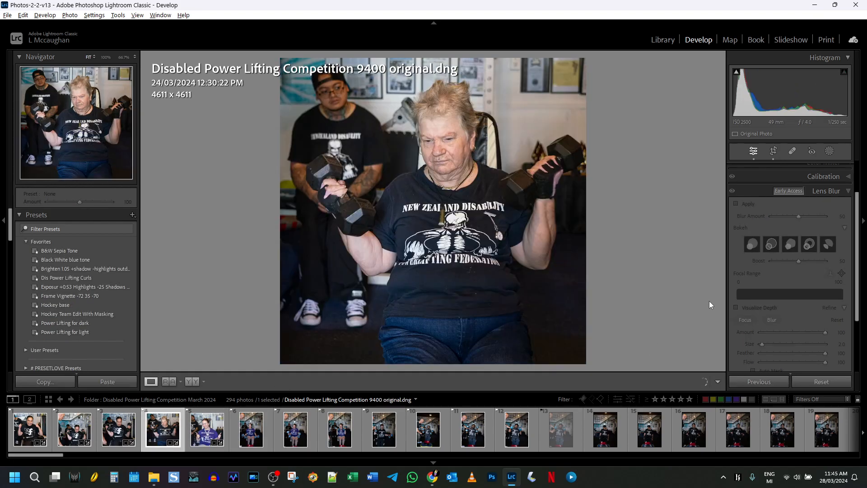
pyautogui.click(737, 203)
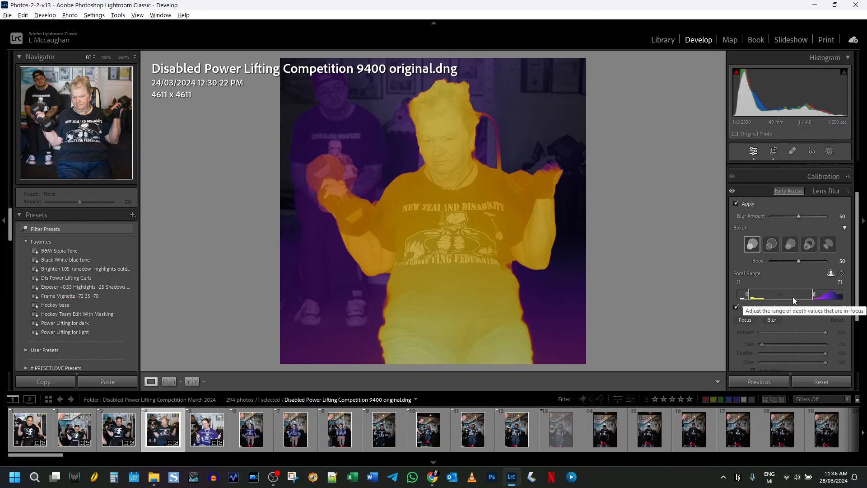
pyautogui.moveTo(792, 294)
pyautogui.mouseDown()
pyautogui.moveTo(782, 294)
pyautogui.moveTo(812, 298)
pyautogui.moveTo(791, 305)
pyautogui.mouseUp()
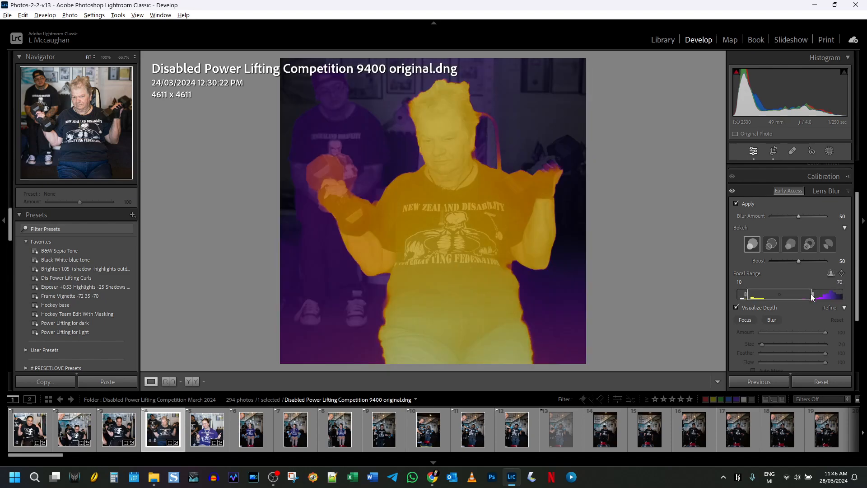
pyautogui.moveTo(814, 294)
pyautogui.mouseDown()
pyautogui.moveTo(790, 298)
pyautogui.moveTo(800, 297)
pyautogui.mouseUp()
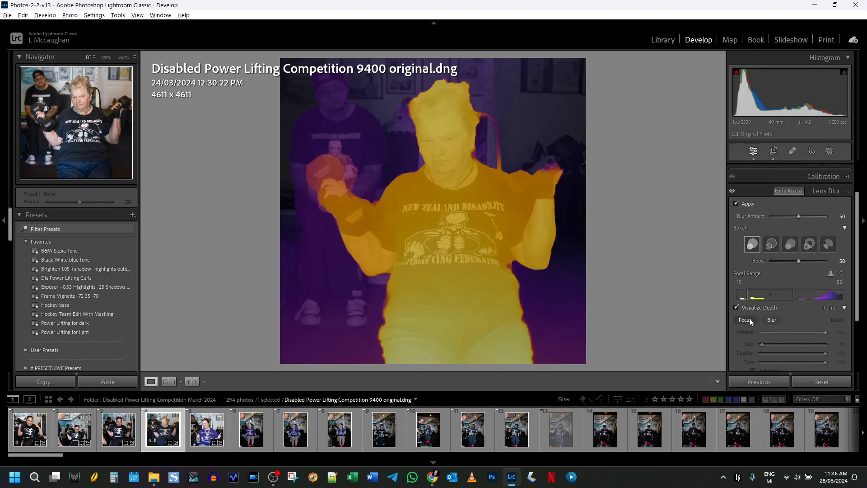
# - Paint focus over the dumbbell missing from the 9400 depth map with a size 2.0 brush, and turn off the depth visualization
pyautogui.click(749, 319)
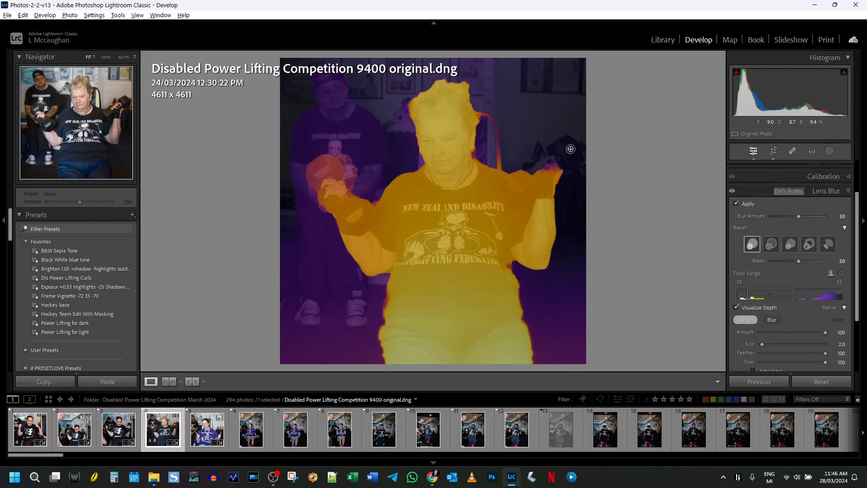
pyautogui.moveTo(554, 150)
pyautogui.mouseDown()
pyautogui.moveTo(565, 142)
pyautogui.moveTo(538, 168)
pyautogui.moveTo(573, 160)
pyautogui.moveTo(573, 142)
pyautogui.moveTo(575, 150)
pyautogui.moveTo(560, 156)
pyautogui.mouseUp()
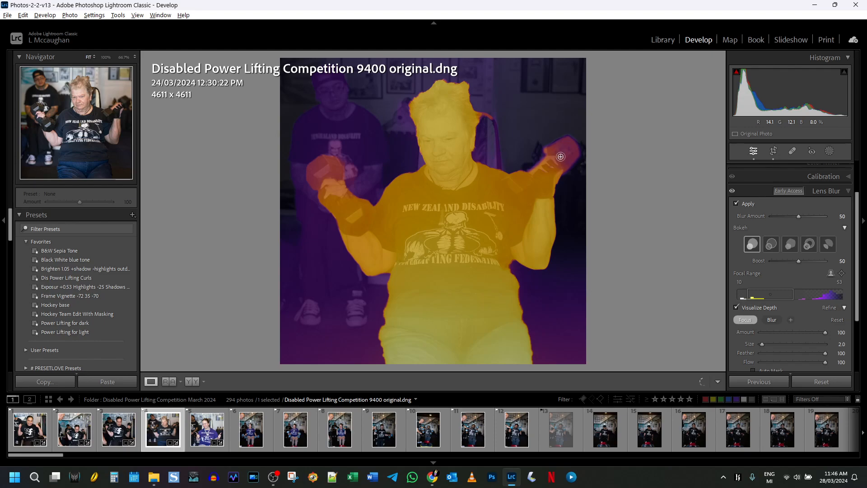
pyautogui.click(735, 307)
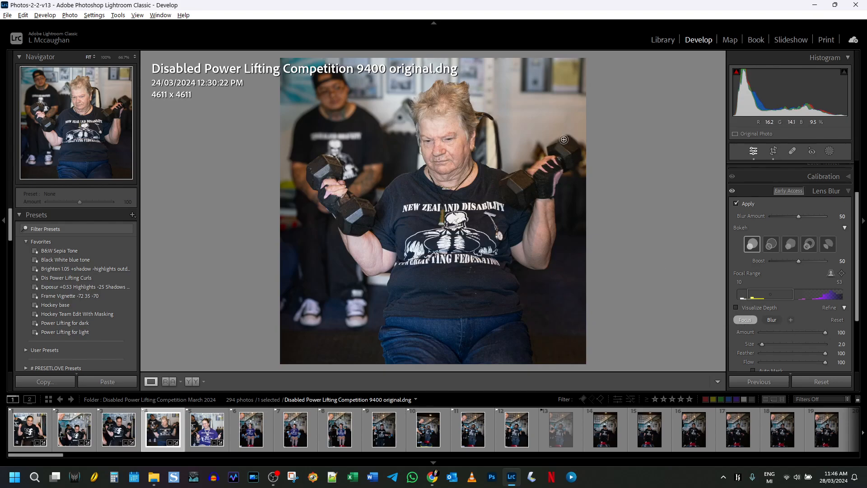
# - Enlarge the focus brush to size 5.0 and paint focus over both dumbbells in the 9400 photo
pyautogui.scroll(3, 560, 164)
pyautogui.moveTo(567, 142)
pyautogui.mouseDown()
pyautogui.moveTo(528, 174)
pyautogui.moveTo(574, 149)
pyautogui.moveTo(577, 157)
pyautogui.moveTo(552, 172)
pyautogui.moveTo(546, 199)
pyautogui.mouseUp()
pyautogui.moveTo(328, 160); pyautogui.dragTo(359, 218)
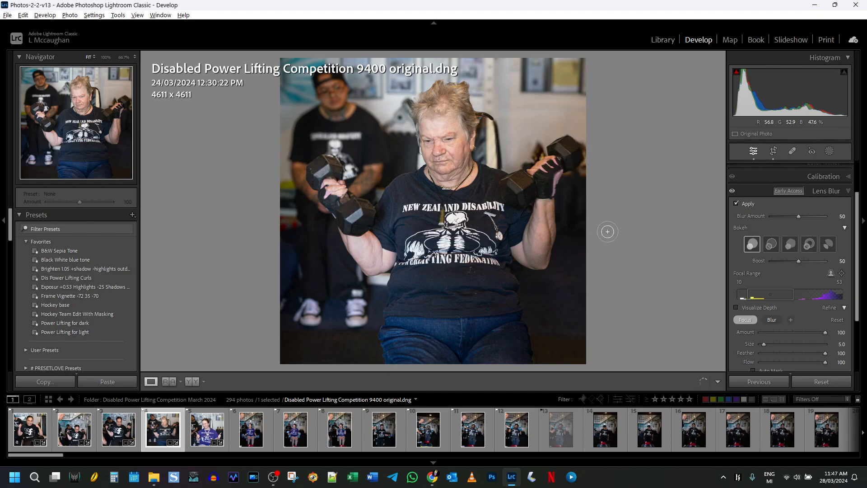
# - Apply the Dis Power Lifting Curls preset to the 9418 photo and crop it to a 1 x 1 square of about 4520 x 4520 pixels, straightened to -1.57
pyautogui.click(250, 433)
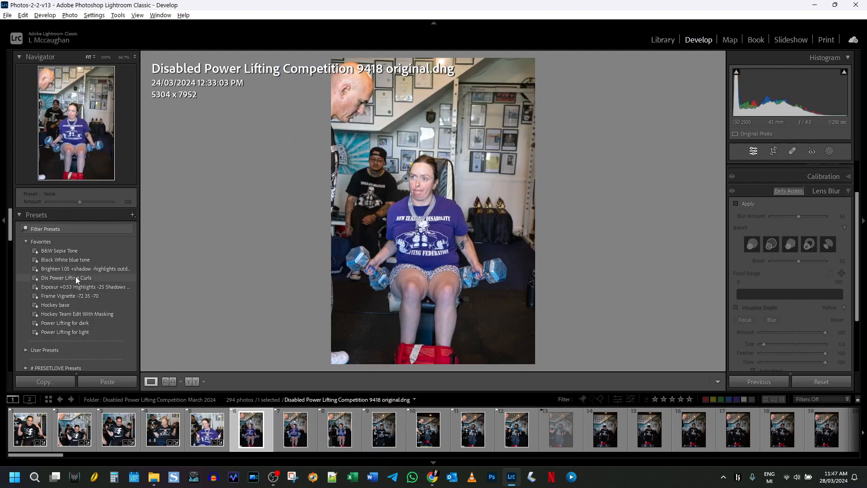
pyautogui.click(75, 276)
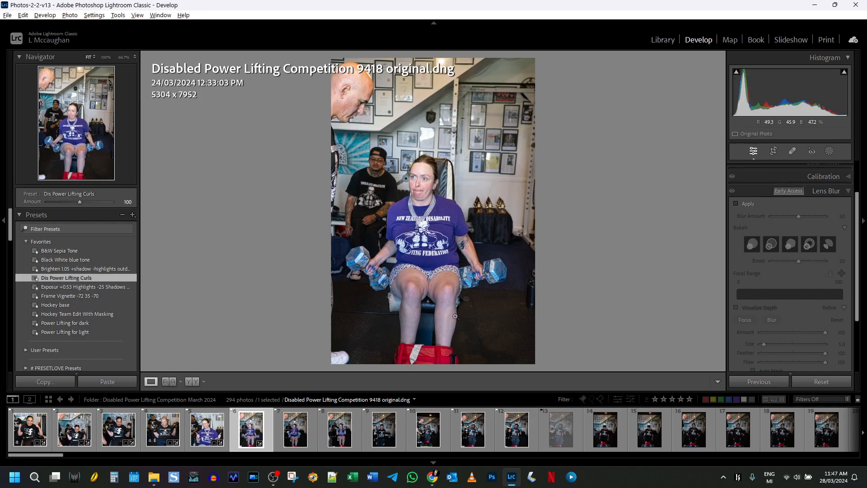
pyautogui.click(774, 151)
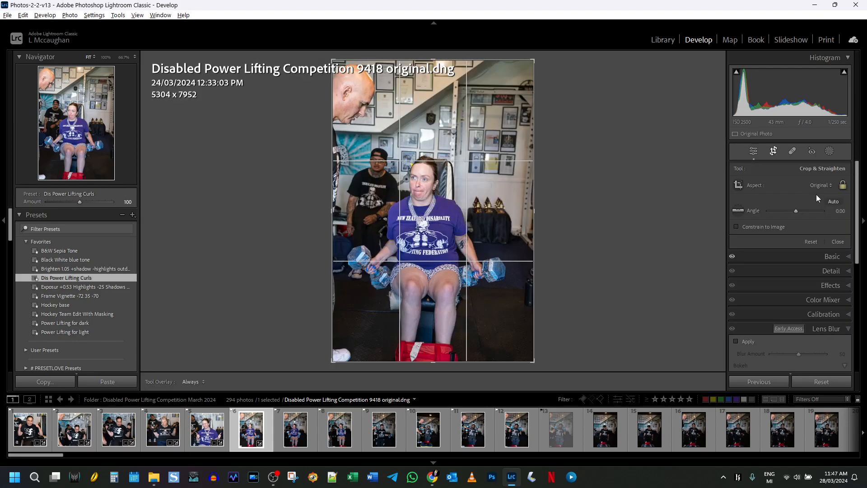
pyautogui.click(822, 185)
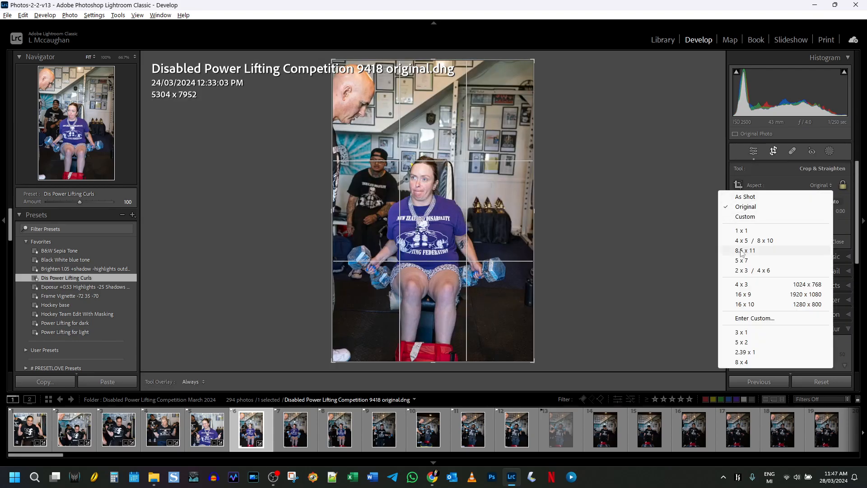
pyautogui.click(764, 232)
pyautogui.moveTo(622, 225); pyautogui.dragTo(628, 219)
pyautogui.moveTo(437, 114); pyautogui.dragTo(434, 126)
pyautogui.moveTo(420, 202); pyautogui.dragTo(427, 204)
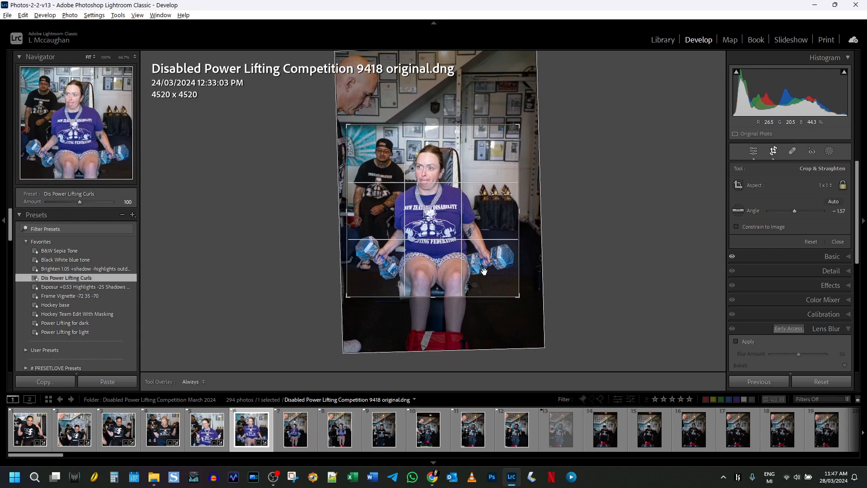
# - Apply the Dis Power Lifting Curls preset to the 9421 photo and crop it to a 1 x 1 square of about 4133 x 4133 pixels, straightened to -1.91
pyautogui.click(289, 434)
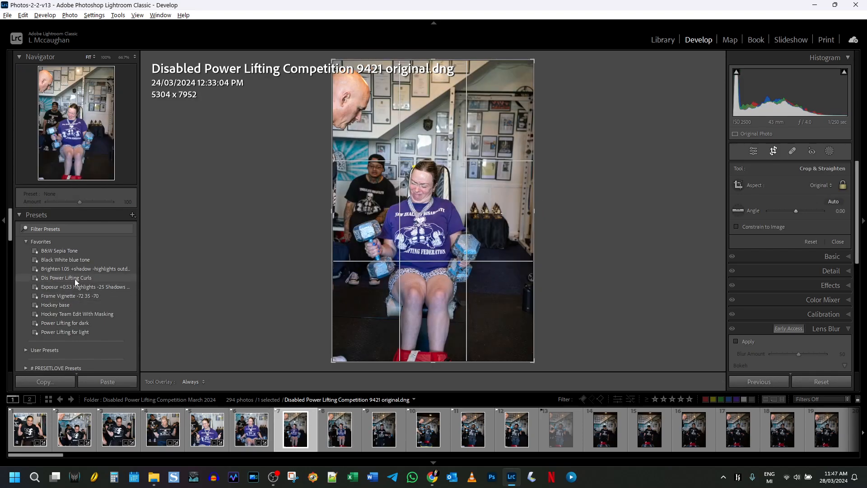
pyautogui.click(75, 278)
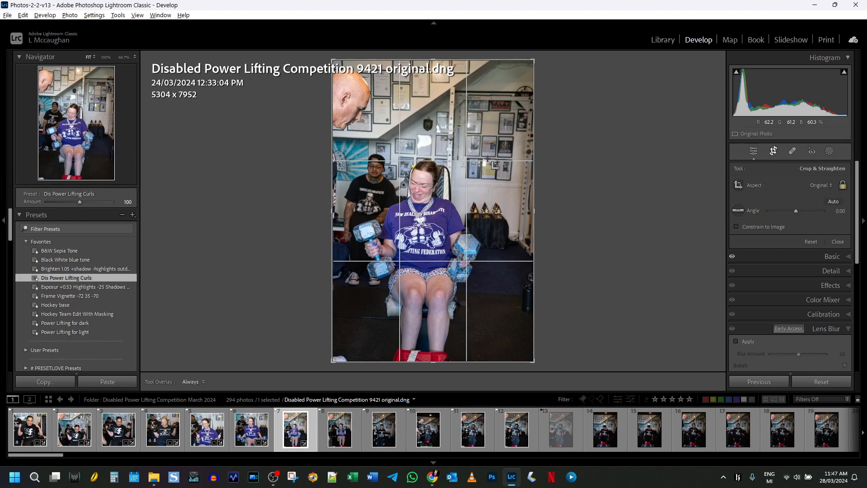
pyautogui.click(817, 187)
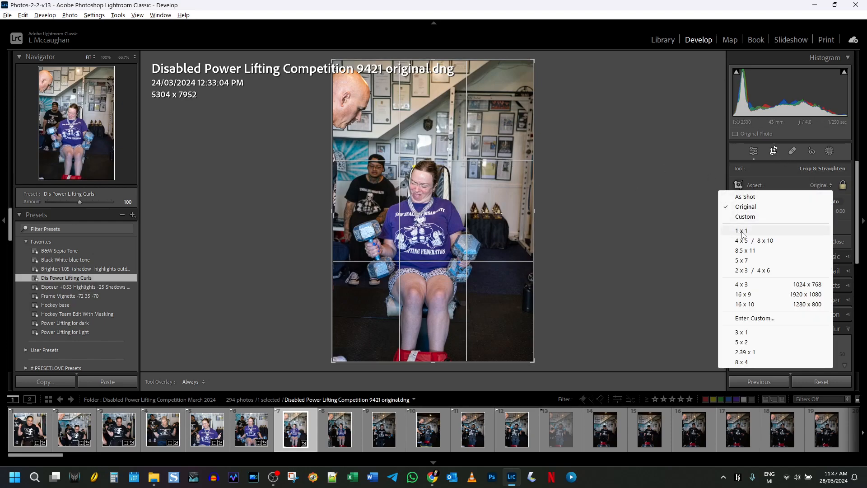
pyautogui.click(743, 231)
pyautogui.moveTo(577, 235); pyautogui.dragTo(574, 256)
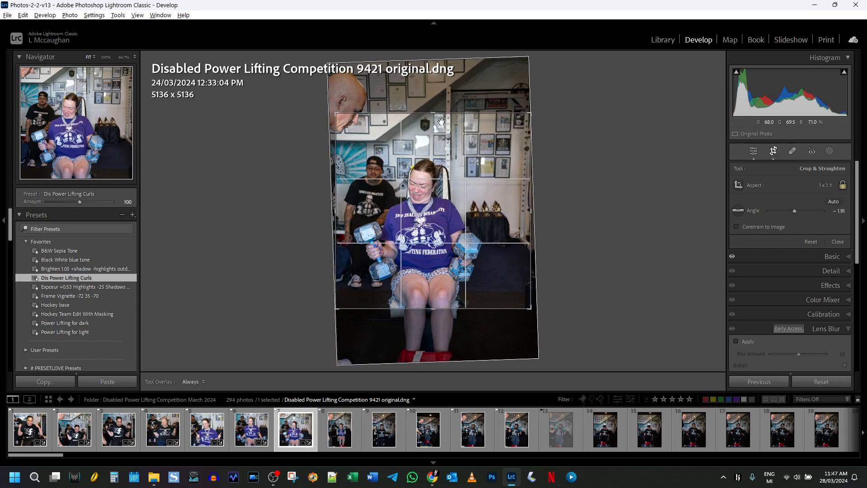
pyautogui.moveTo(441, 114); pyautogui.dragTo(442, 147)
pyautogui.moveTo(458, 191); pyautogui.dragTo(474, 189)
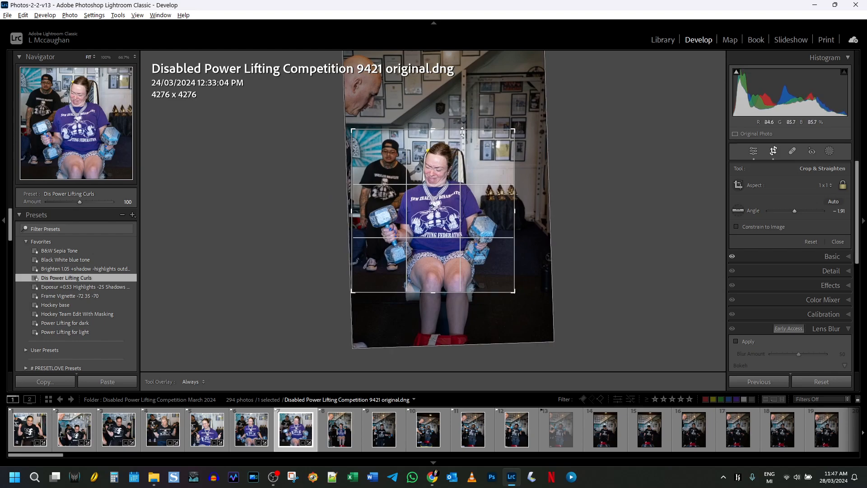
pyautogui.moveTo(462, 131); pyautogui.dragTo(461, 137)
pyautogui.moveTo(459, 189); pyautogui.dragTo(460, 190)
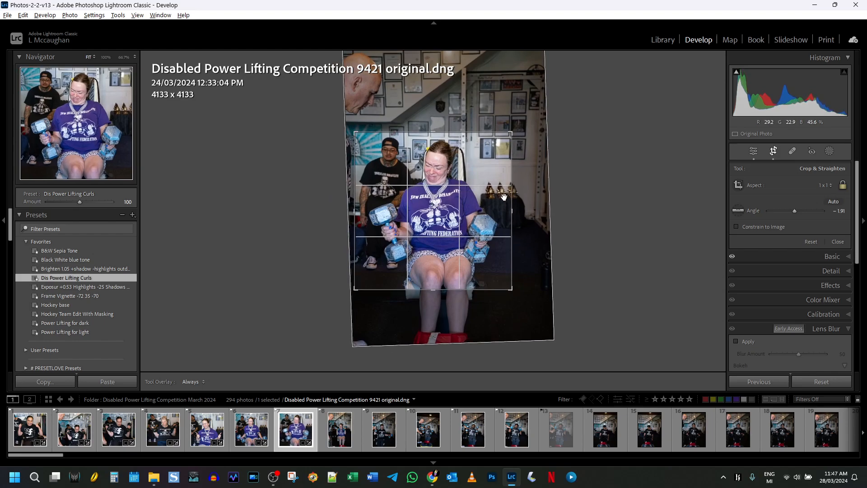
# - Apply the Dis Power Lifting Curls preset to the 9432 photo and crop it to a 1 x 1 square of about 4325 x 4325 pixels around the seated woman
pyautogui.click(338, 428)
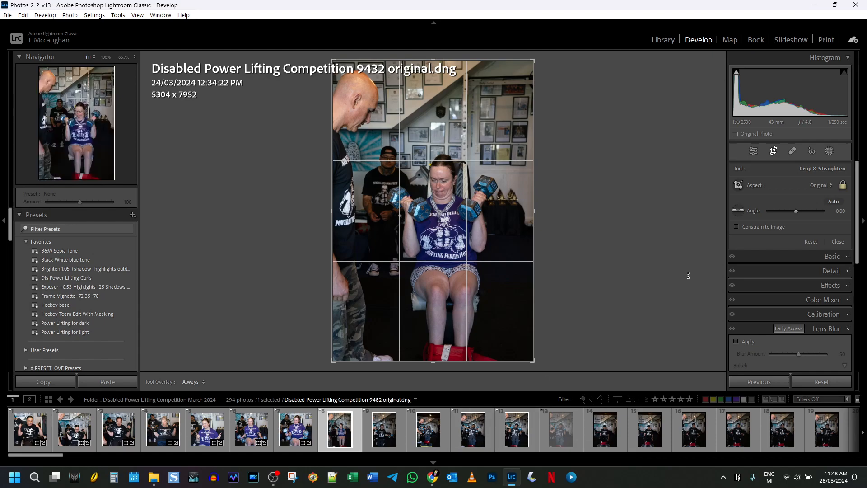
pyautogui.click(74, 278)
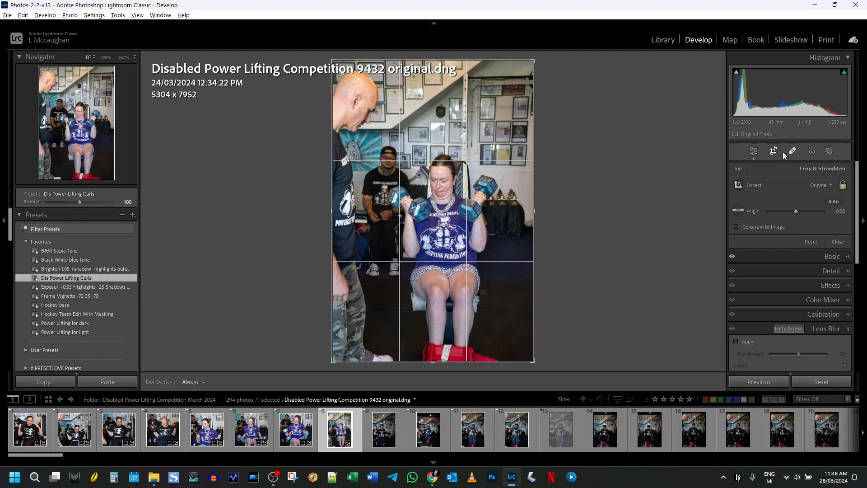
pyautogui.click(819, 185)
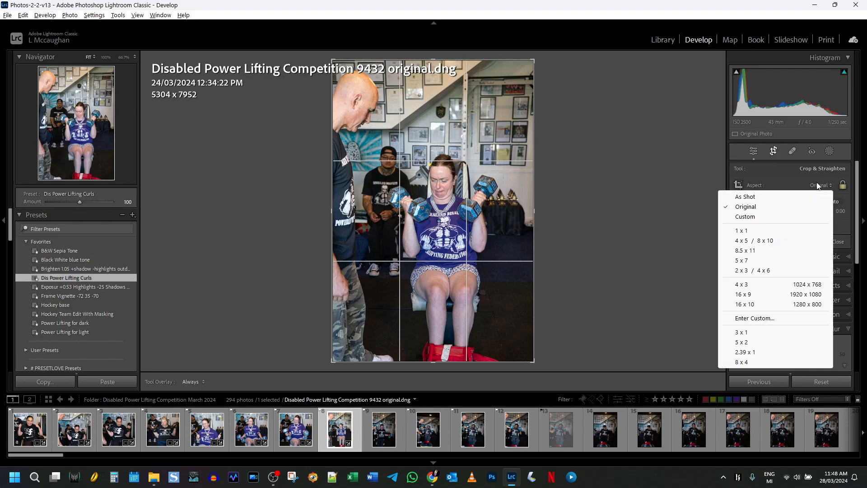
pyautogui.click(759, 229)
pyautogui.moveTo(432, 116)
pyautogui.mouseDown()
pyautogui.moveTo(431, 136)
pyautogui.moveTo(430, 129)
pyautogui.mouseUp()
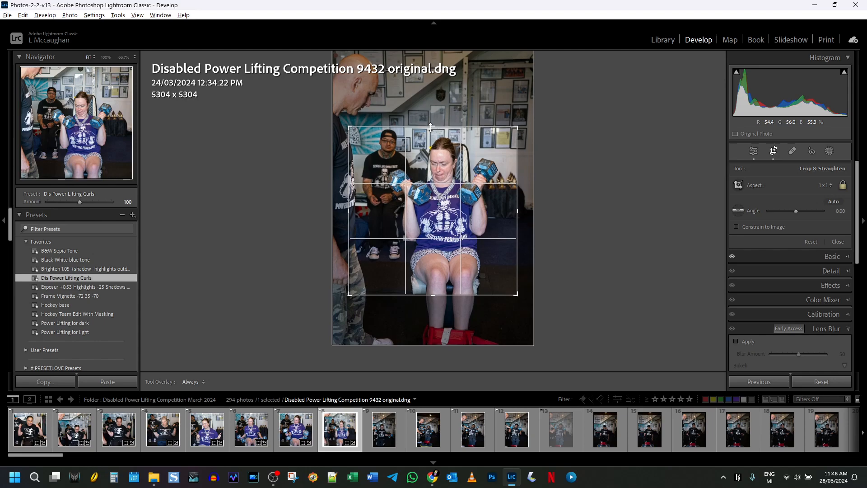
pyautogui.moveTo(444, 245); pyautogui.dragTo(435, 246)
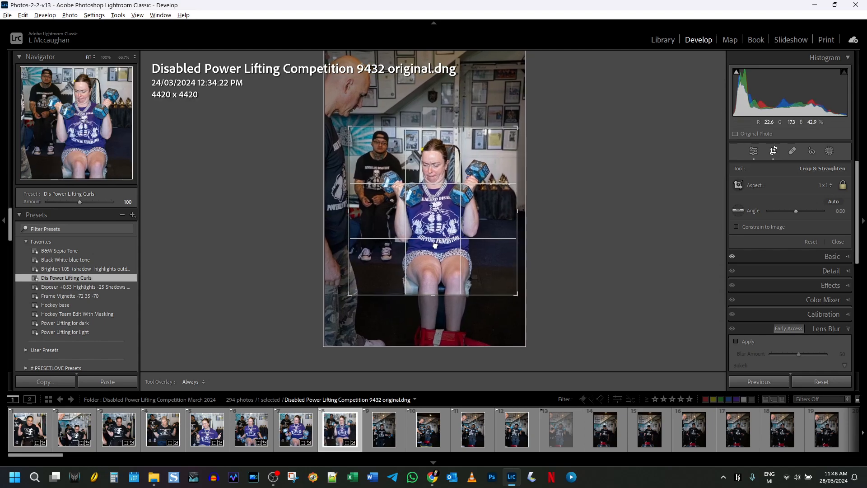
pyautogui.moveTo(443, 293); pyautogui.dragTo(443, 290)
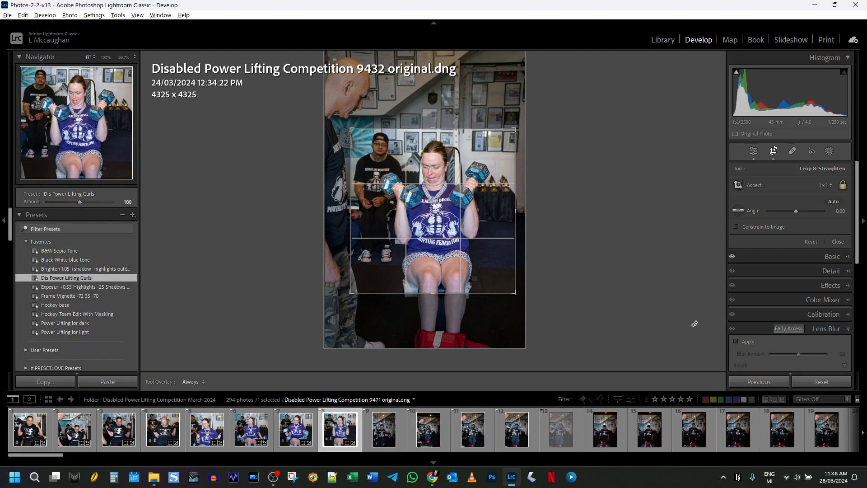
pyautogui.click(751, 151)
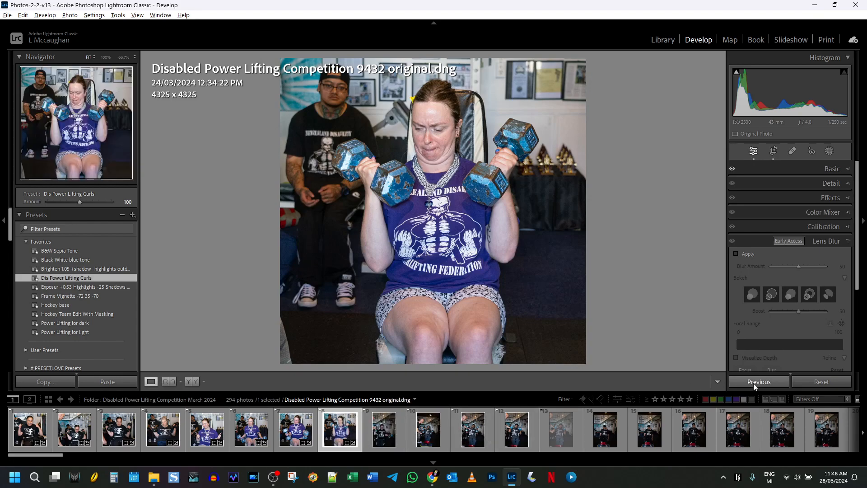
pyautogui.keyDown('shift'); pyautogui.click(519, 434); pyautogui.keyUp('shift')
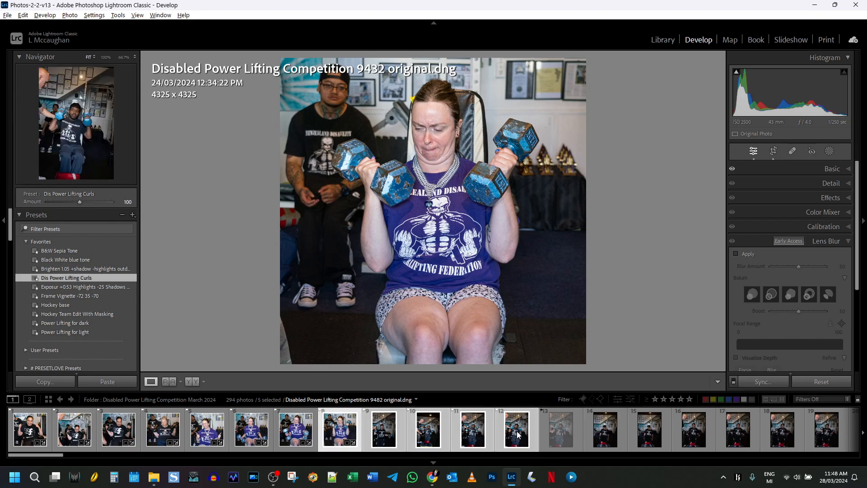
pyautogui.click(770, 382)
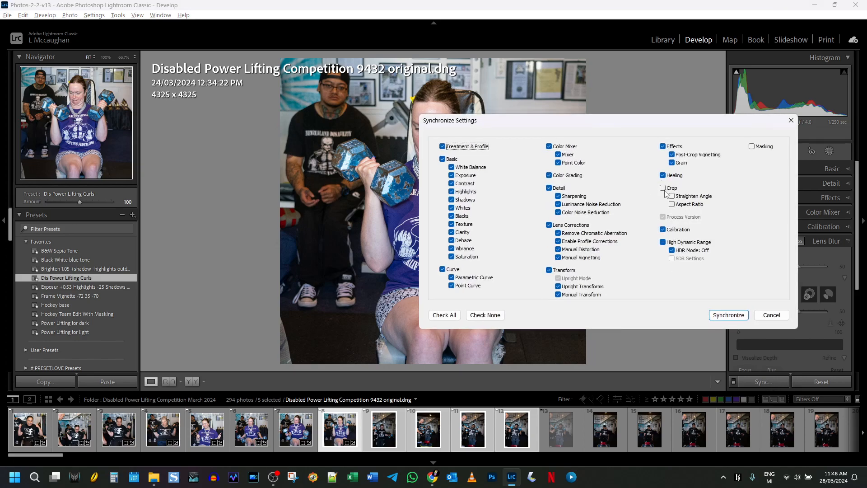
pyautogui.click(770, 315)
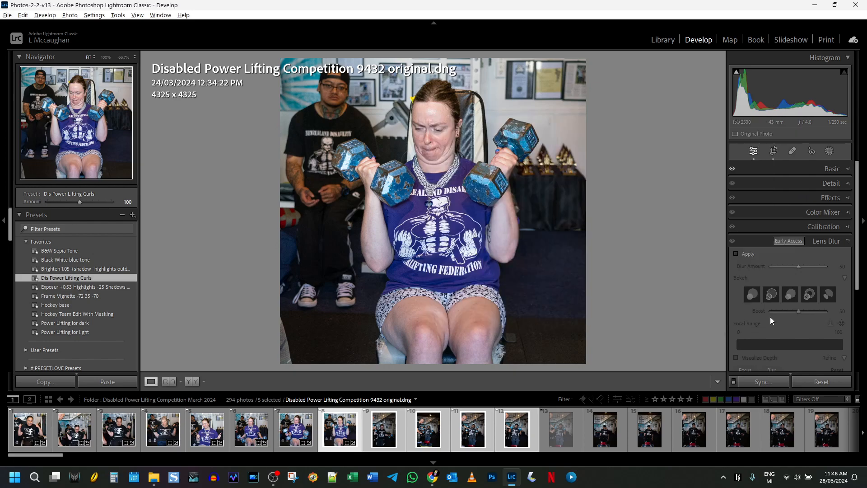
pyautogui.click(339, 429)
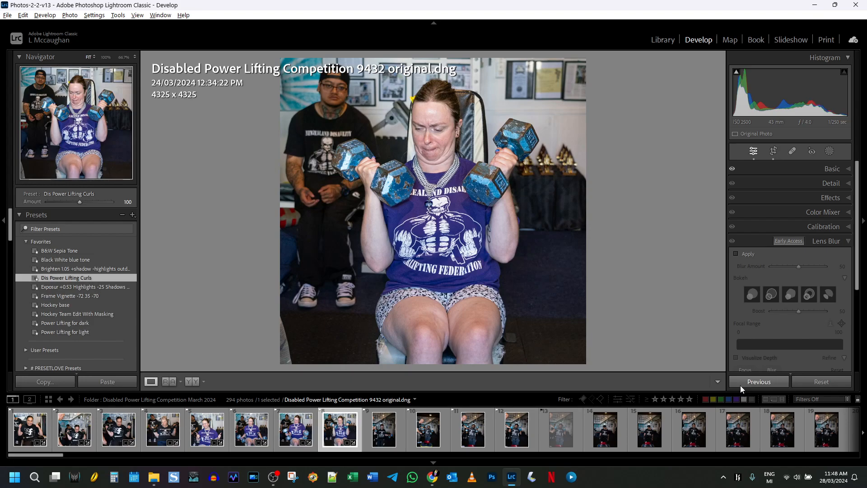
pyautogui.click(386, 432)
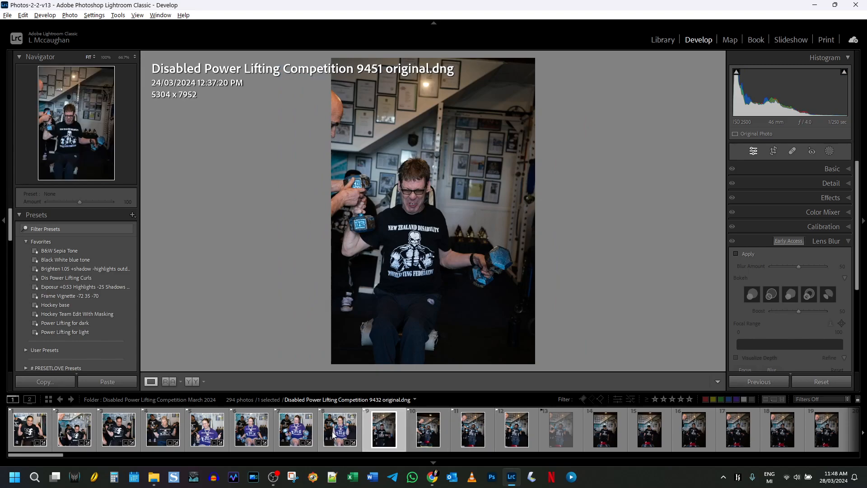
pyautogui.click(423, 432)
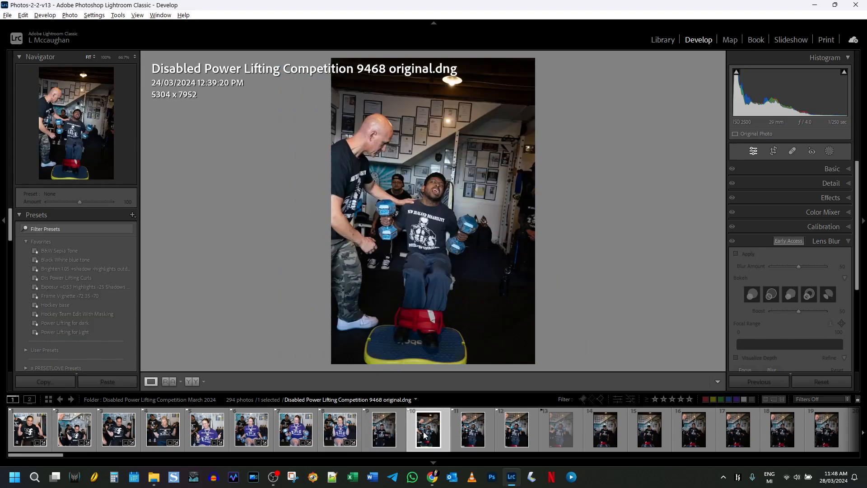
pyautogui.click(473, 431)
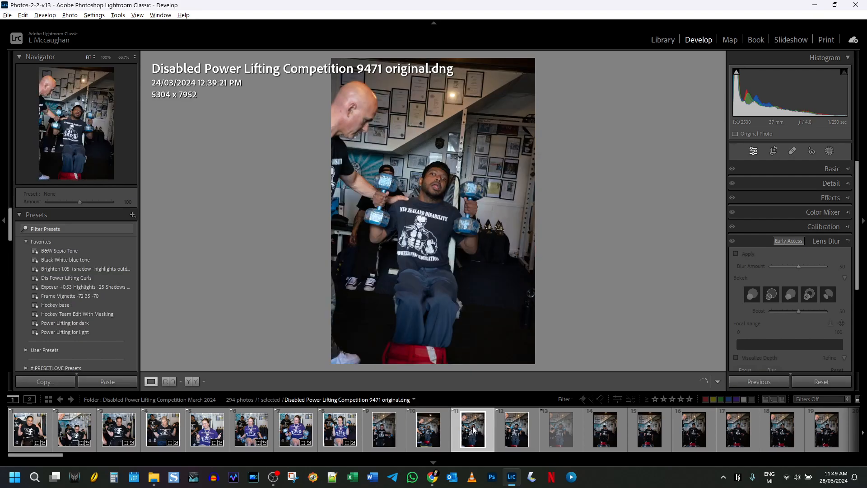
pyautogui.click(296, 429)
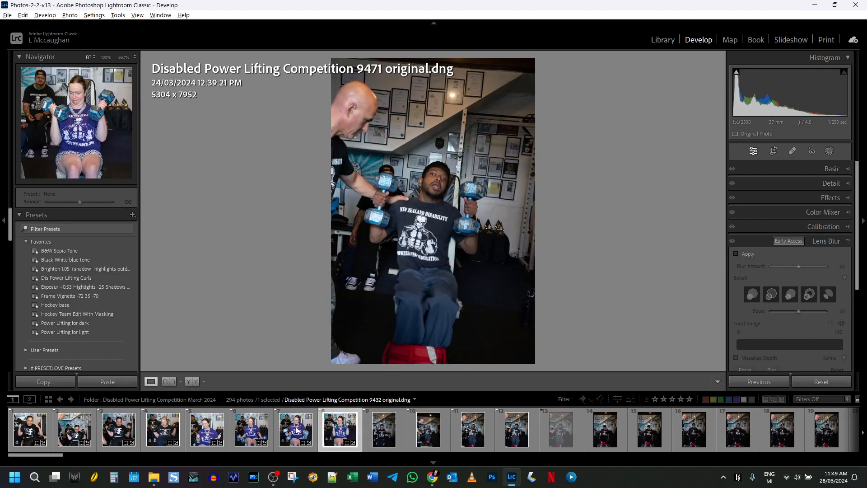
pyautogui.click(207, 429)
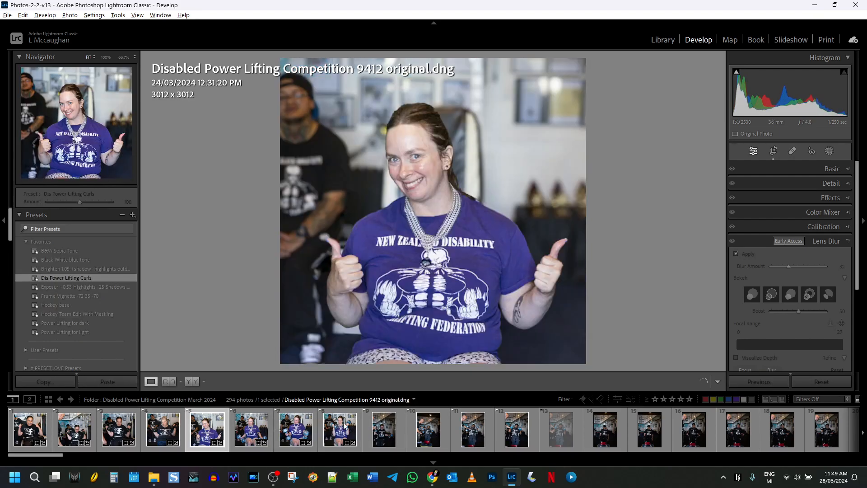
# - Apply the Dis Power Lifting Curls preset to the 9451 photo and straighten it to -3.99
pyautogui.click(384, 431)
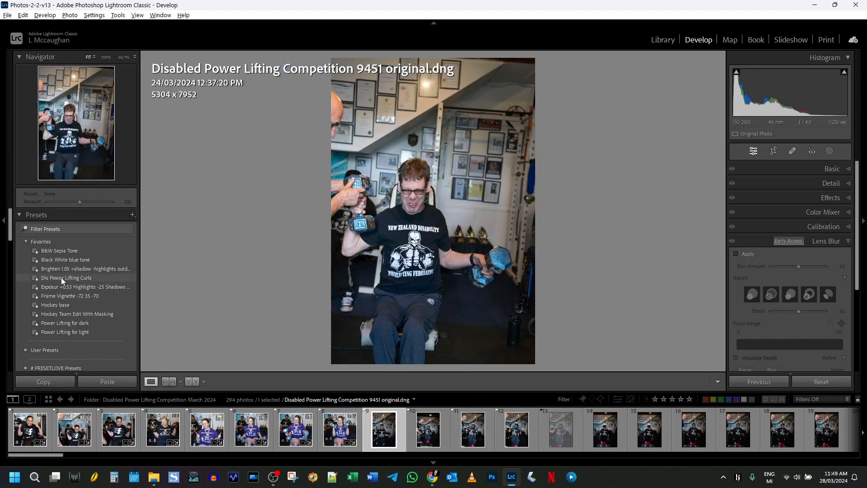
pyautogui.click(61, 277)
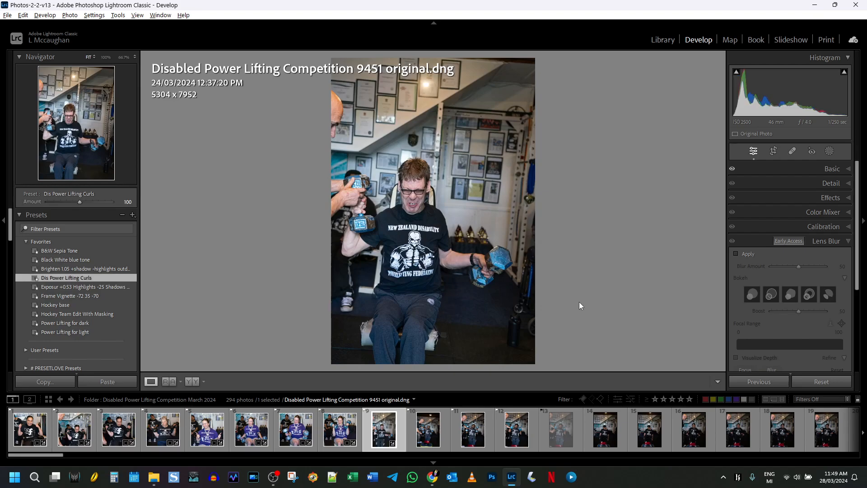
pyautogui.click(773, 151)
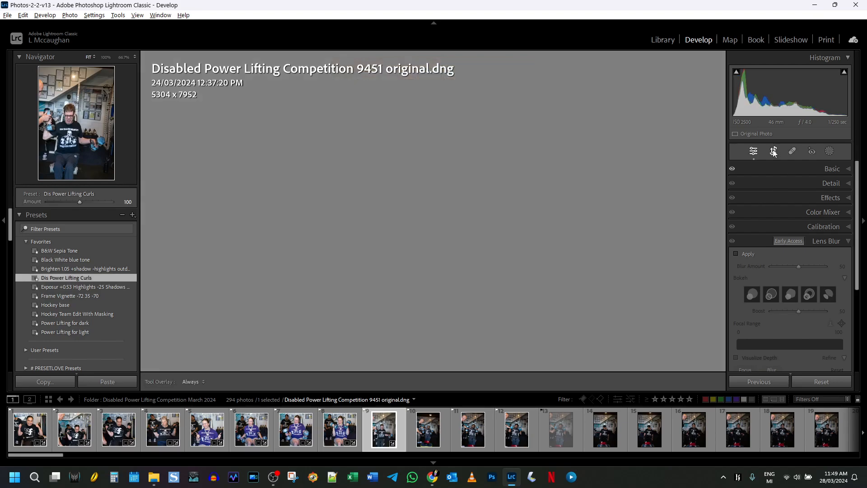
pyautogui.moveTo(588, 247); pyautogui.dragTo(598, 239)
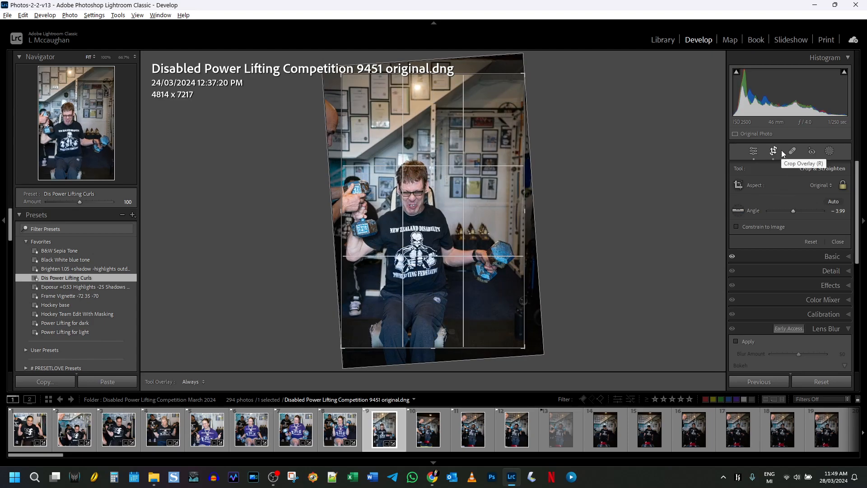
pyautogui.press('x')
pyautogui.moveTo(487, 223); pyautogui.dragTo(486, 218)
pyautogui.moveTo(487, 217); pyautogui.dragTo(489, 216)
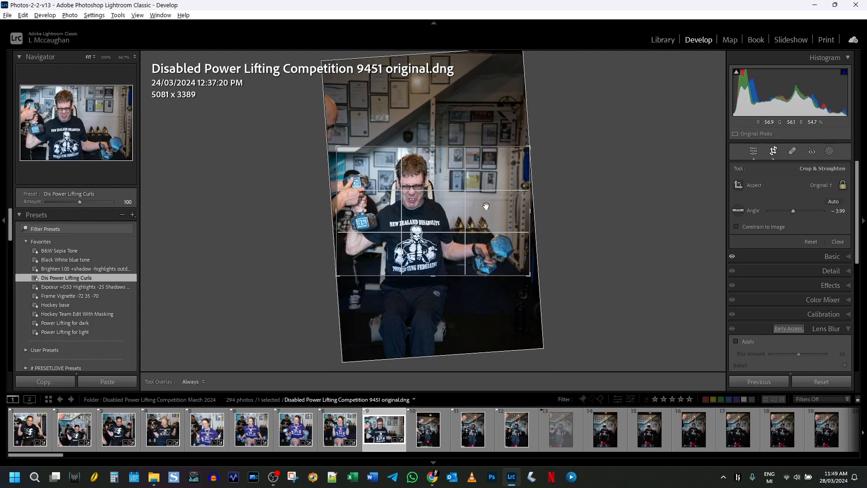
pyautogui.hotkey('ctrl', 'z')
pyautogui.hotkey('ctrl', 'z')
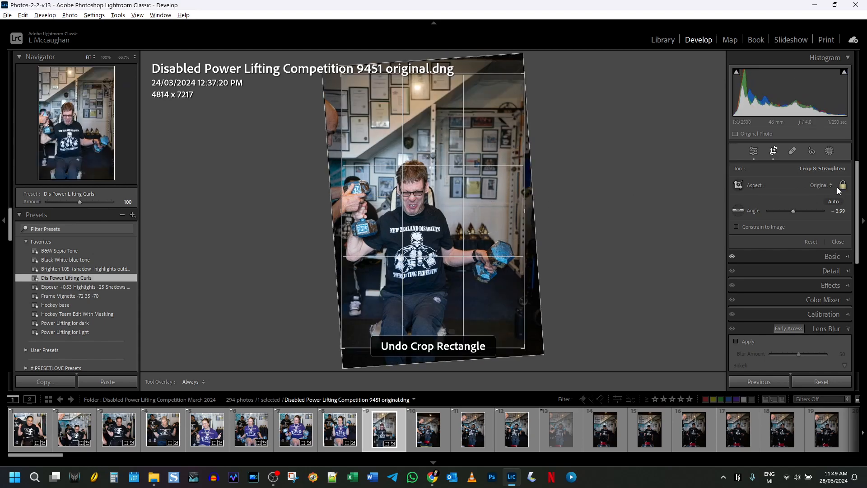
# - Crop the 9451 photo to a 1 x 1 square of about 4814 x 4814 pixels around the lifter and both dumbbells
pyautogui.click(824, 186)
pyautogui.click(742, 231)
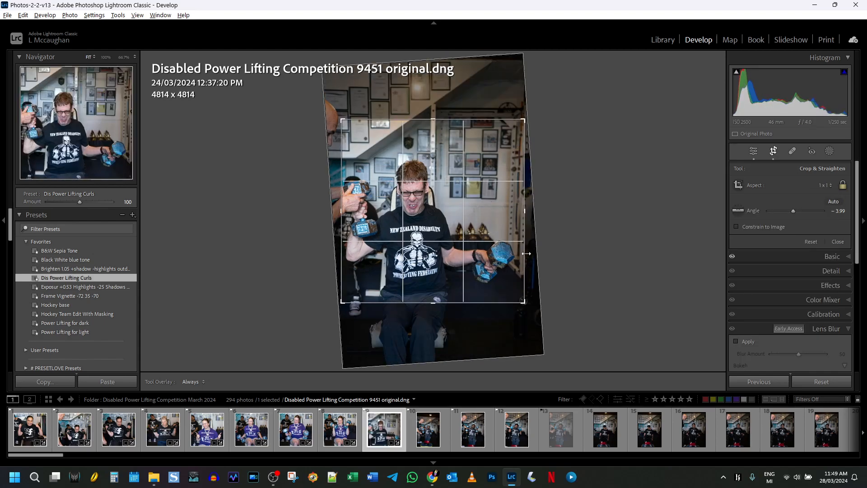
pyautogui.moveTo(490, 254); pyautogui.dragTo(496, 254)
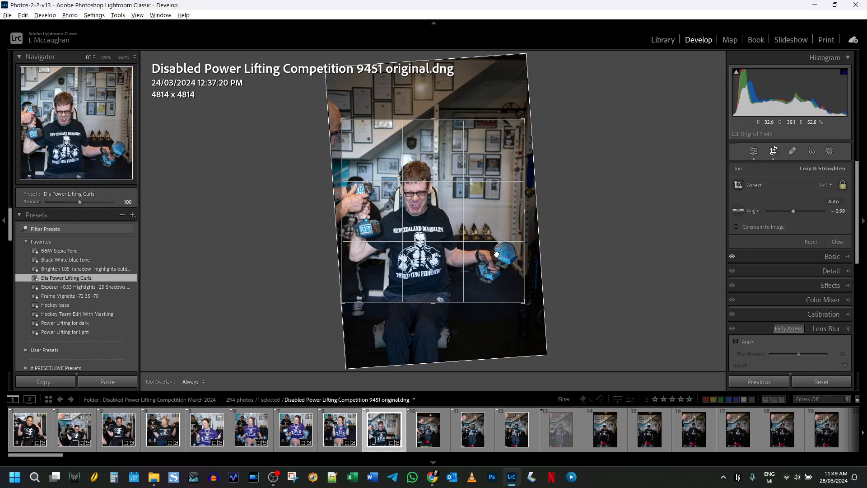
pyautogui.click(771, 155)
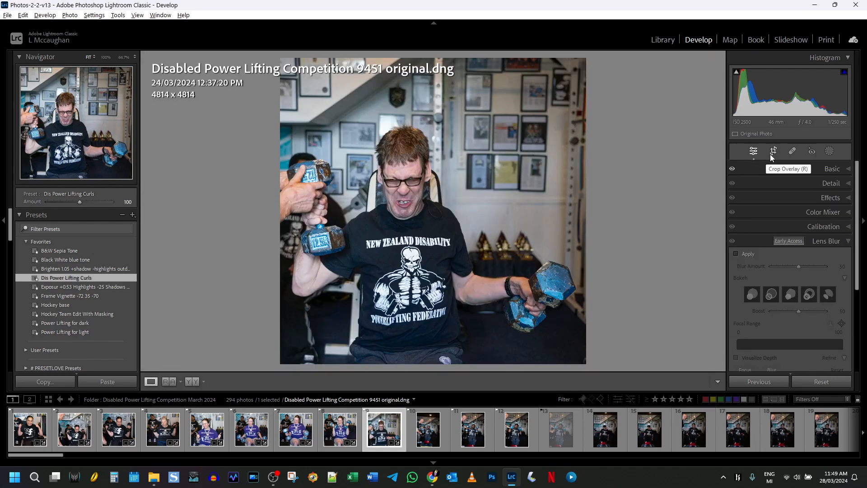
pyautogui.click(769, 154)
pyautogui.moveTo(452, 204); pyautogui.dragTo(452, 197)
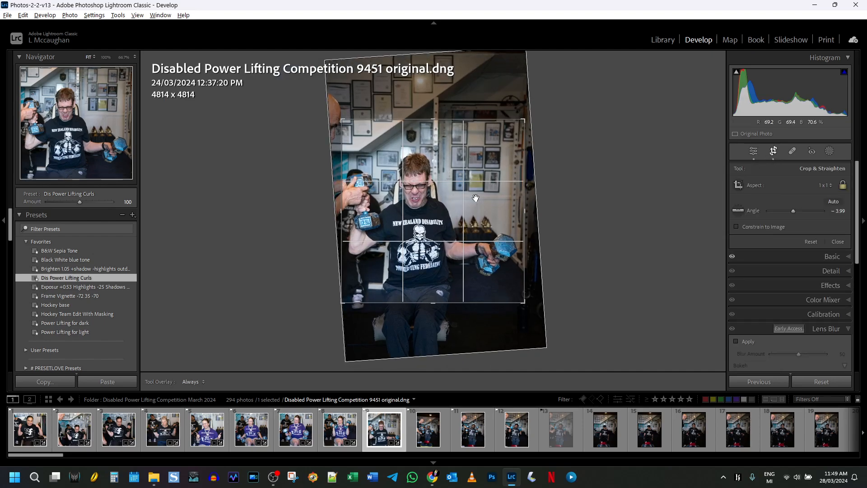
pyautogui.click(777, 149)
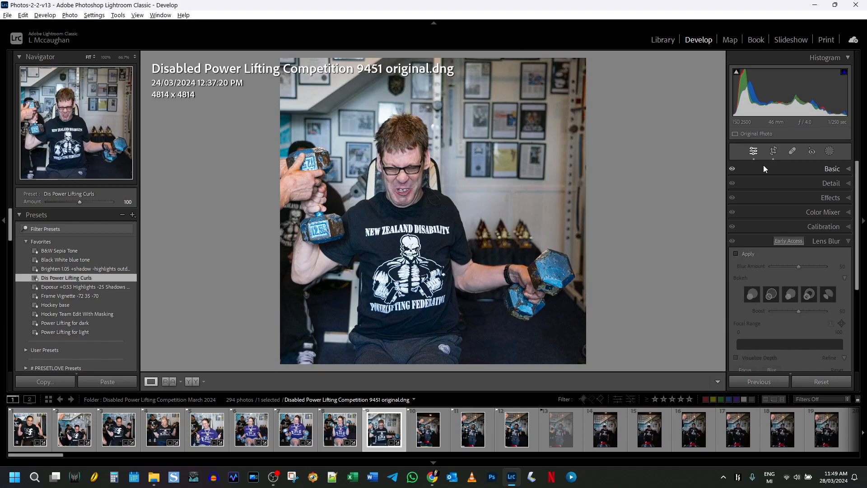
# - Apply the Dis Power Lifting Curls preset to the 9468 photo and straighten it to -3.90
pyautogui.click(425, 430)
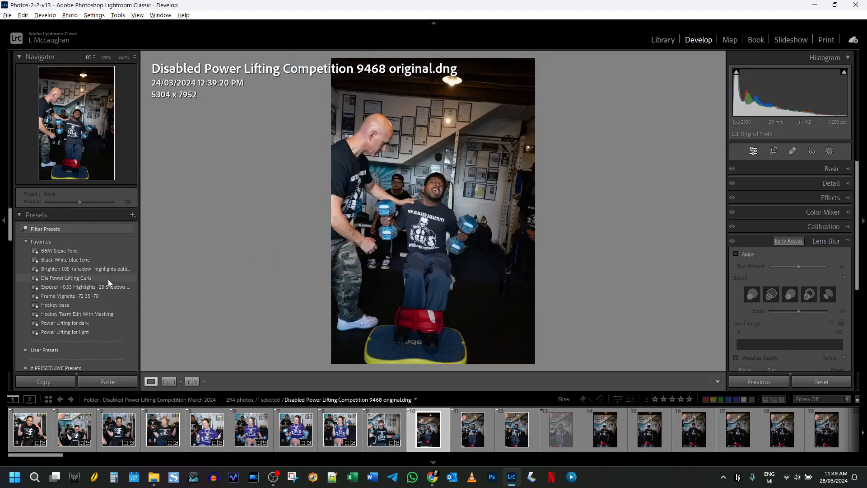
pyautogui.click(74, 279)
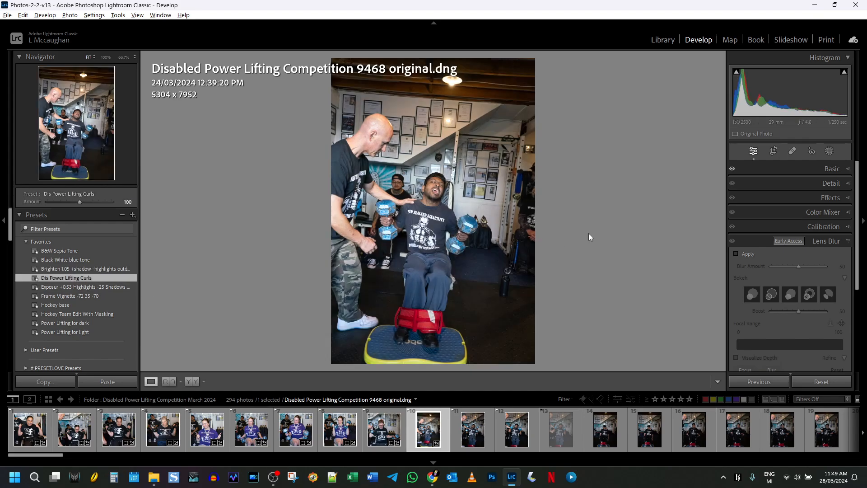
pyautogui.click(773, 152)
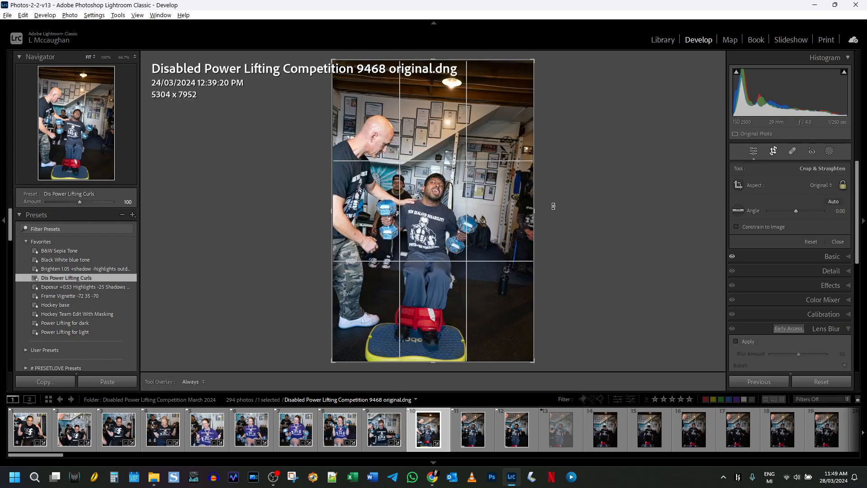
pyautogui.moveTo(573, 229); pyautogui.dragTo(579, 220)
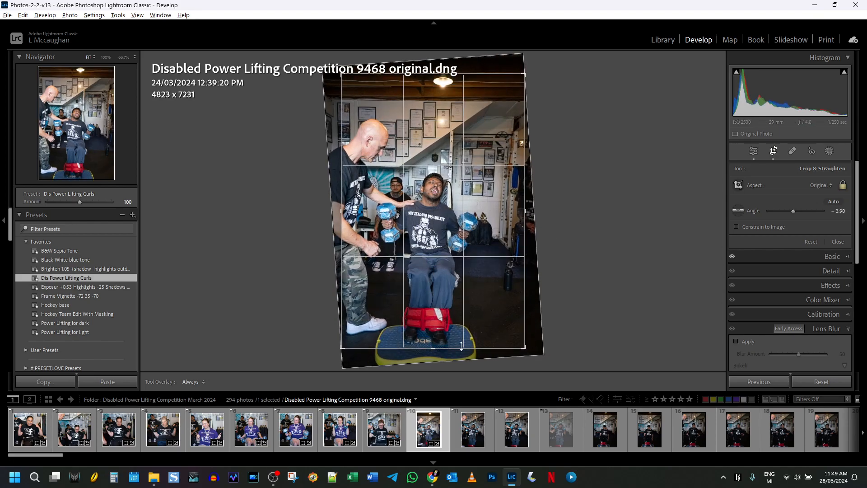
# - Crop the 9468 photo to a 1 x 1 square of about 4083 x 4083 pixels around the seated lifter and the standing man
pyautogui.click(818, 188)
pyautogui.click(758, 230)
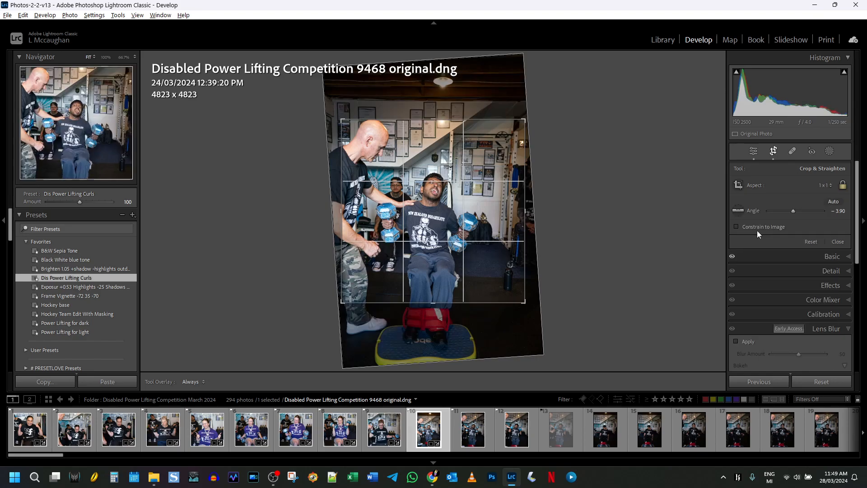
pyautogui.moveTo(470, 235); pyautogui.dragTo(473, 235)
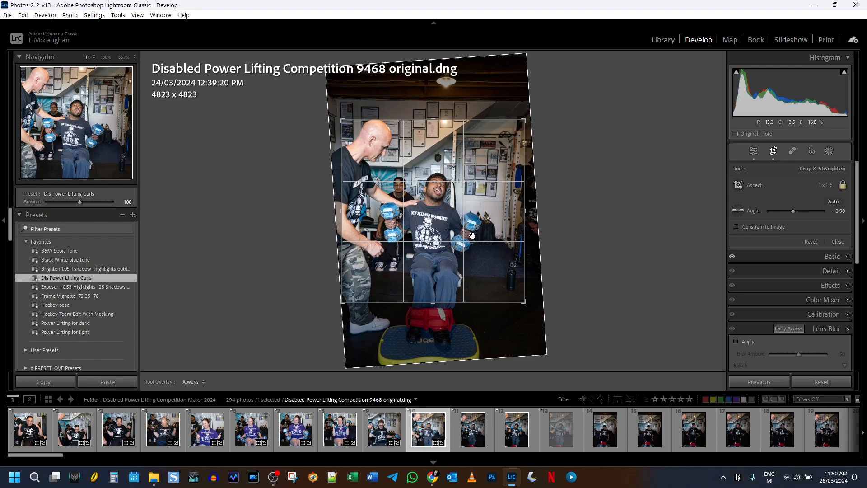
pyautogui.moveTo(433, 302); pyautogui.dragTo(430, 283)
pyautogui.moveTo(473, 247); pyautogui.dragTo(484, 249)
pyautogui.moveTo(453, 183); pyautogui.dragTo(451, 187)
pyautogui.moveTo(444, 290); pyautogui.dragTo(445, 287)
pyautogui.moveTo(457, 257); pyautogui.dragTo(462, 259)
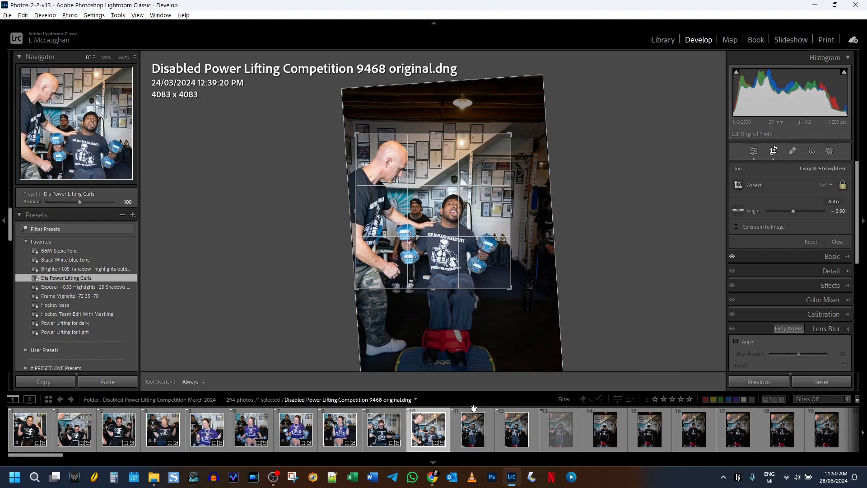
# - Apply the Dis Power Lifting Curls preset to the 9471 photo and set its crop aspect to 1 x 1
pyautogui.click(472, 429)
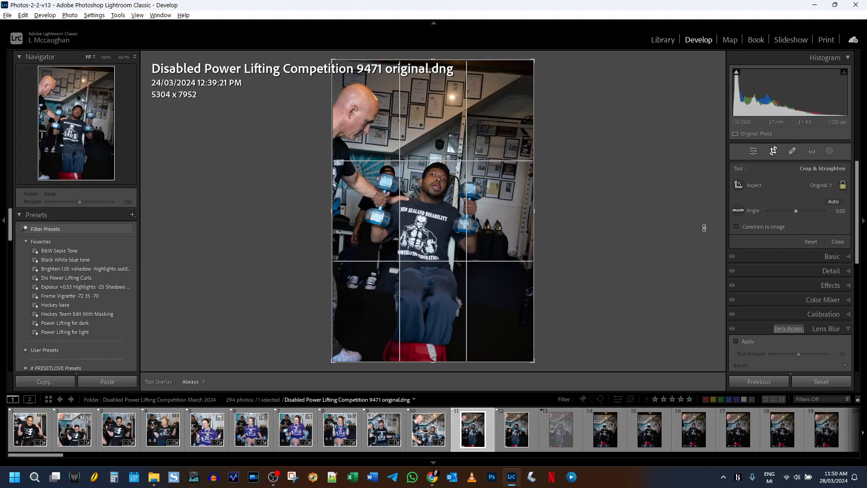
pyautogui.click(60, 277)
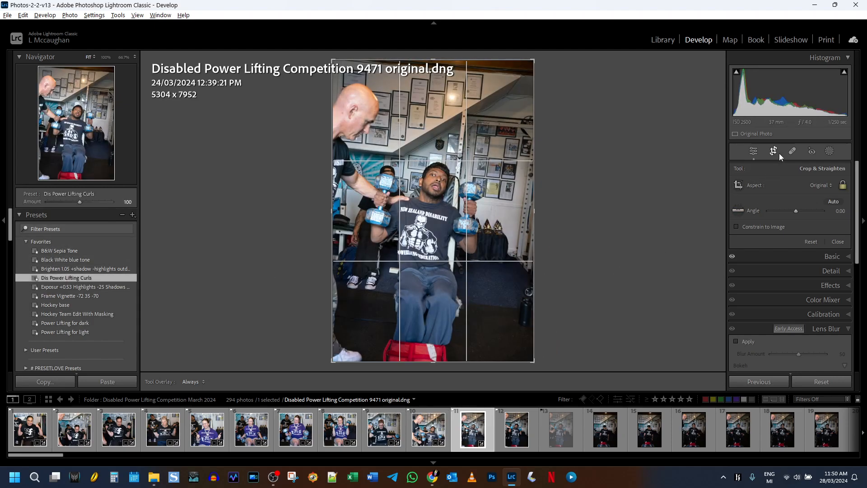
pyautogui.click(820, 186)
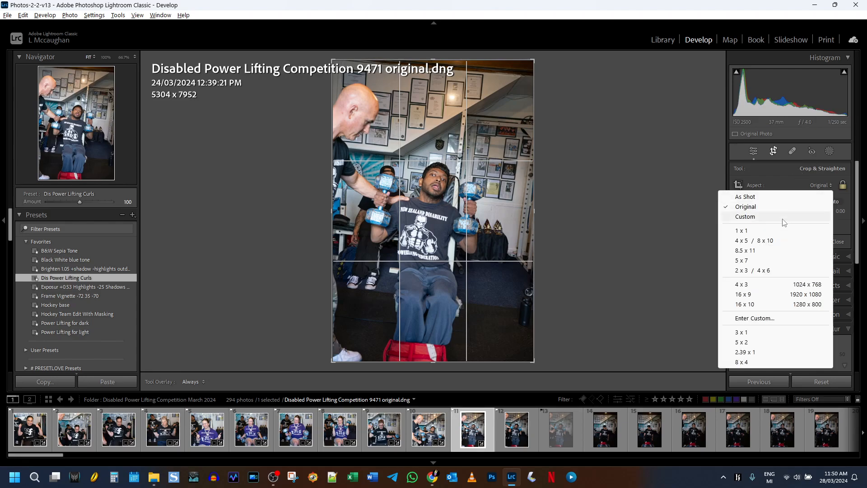
pyautogui.click(742, 231)
# - Straighten the 9471 photo to -4.98 and tighten its square crop to about 3703 x 3703 pixels around the lifter and both dumbbells
pyautogui.moveTo(599, 260); pyautogui.dragTo(625, 250)
pyautogui.moveTo(526, 220); pyautogui.dragTo(509, 225)
pyautogui.moveTo(423, 225); pyautogui.dragTo(411, 228)
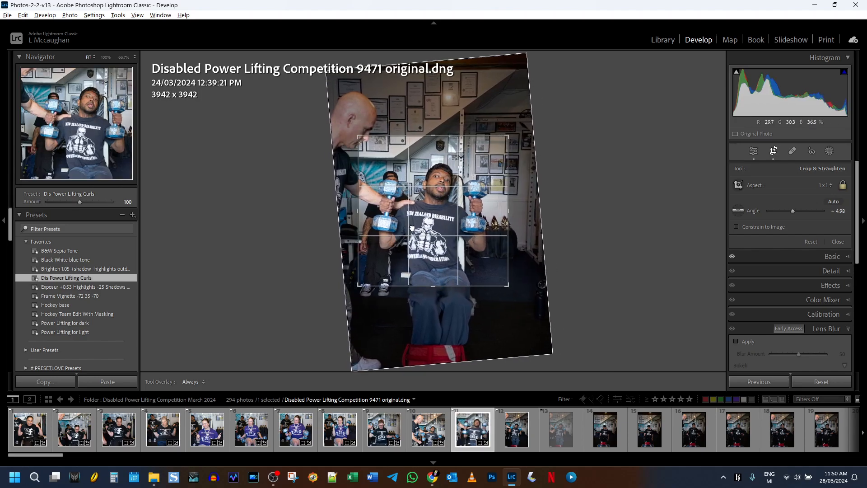
pyautogui.moveTo(508, 221); pyautogui.dragTo(500, 225)
pyautogui.moveTo(439, 229); pyautogui.dragTo(437, 229)
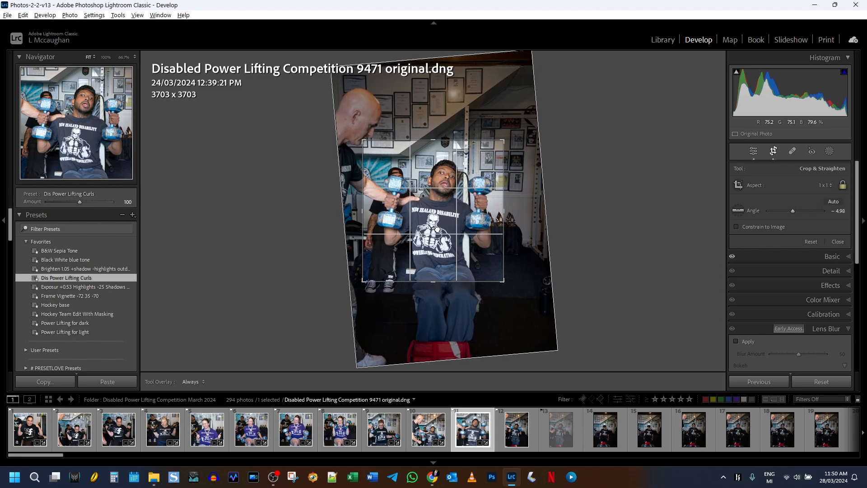
pyautogui.click(776, 151)
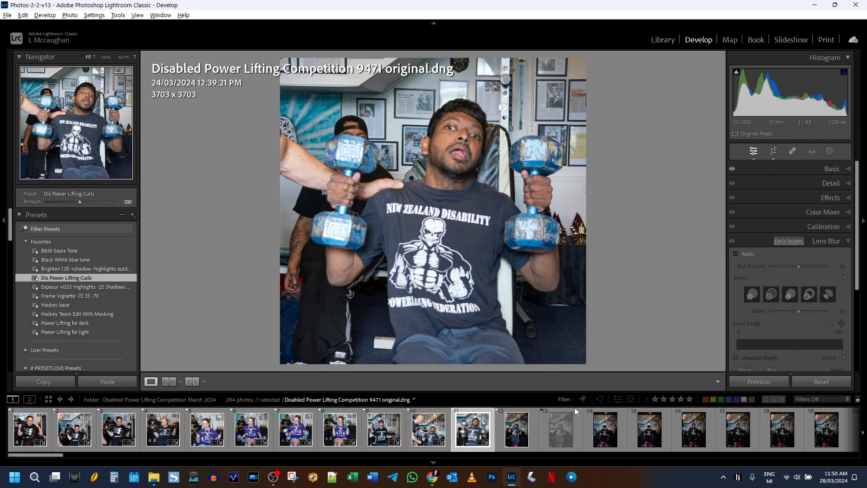
# - Apply the Dis Power Lifting Curls preset to the 9482 photo and straighten it to -5.68
pyautogui.click(516, 429)
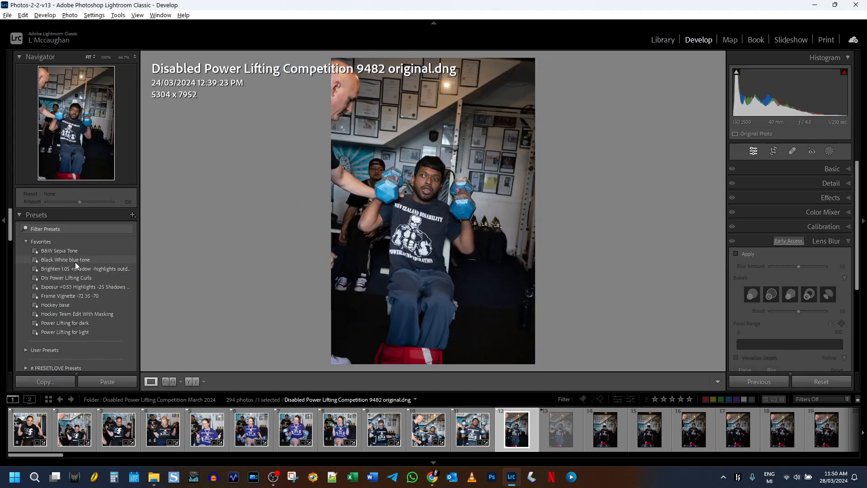
pyautogui.click(63, 277)
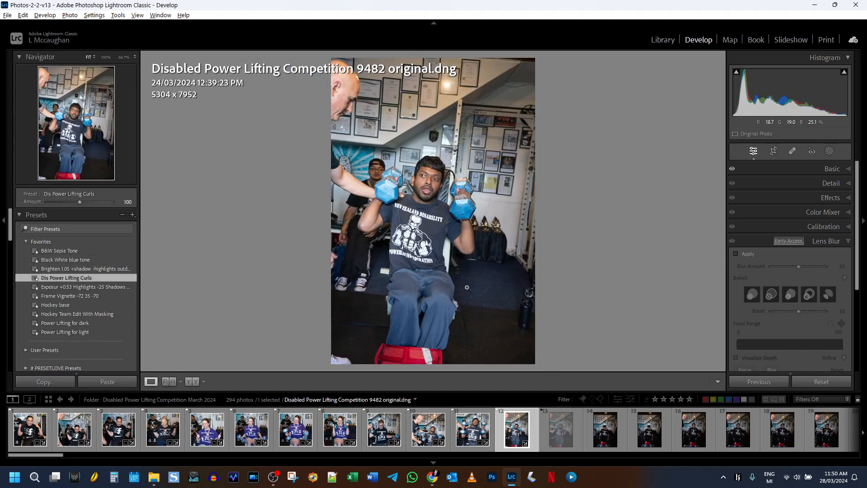
pyautogui.click(774, 154)
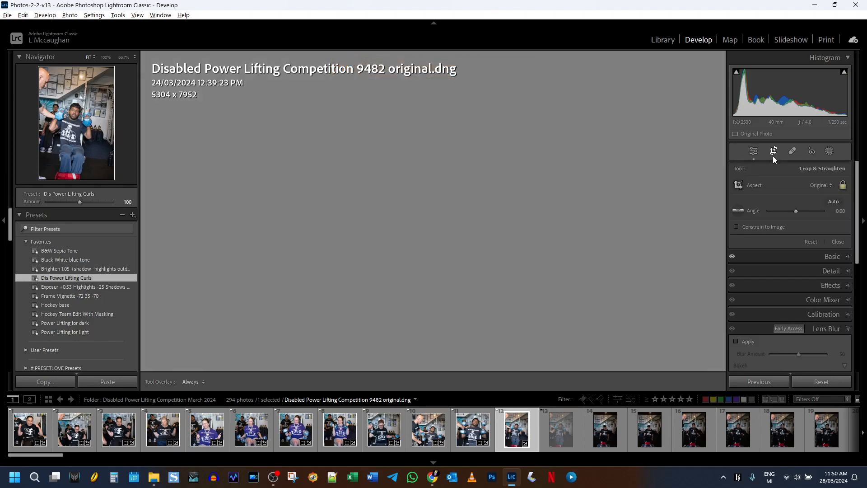
pyautogui.moveTo(568, 222); pyautogui.dragTo(575, 210)
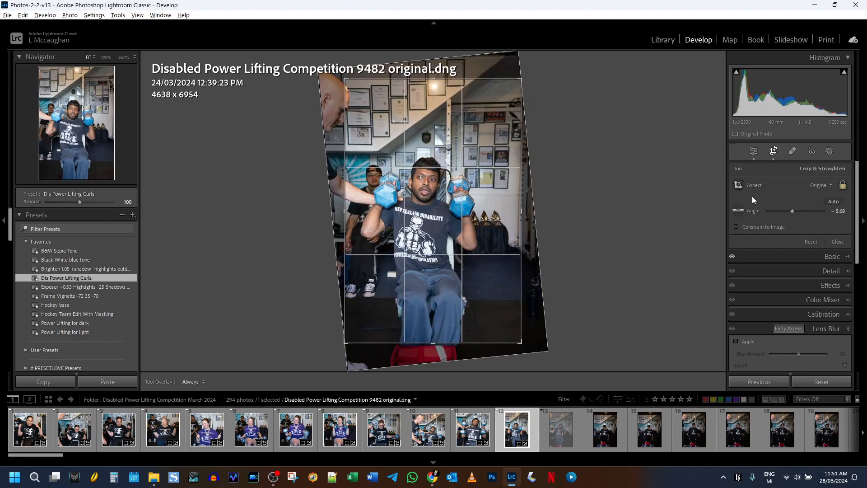
# - Crop the 9482 photo to a 1 x 1 square of about 3946 x 3946 pixels around the seated lifter
pyautogui.click(811, 185)
pyautogui.click(759, 226)
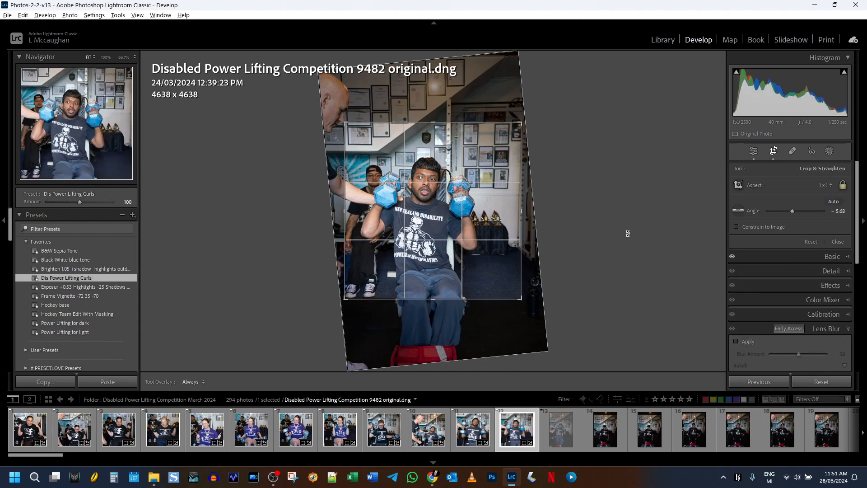
pyautogui.moveTo(445, 122); pyautogui.dragTo(441, 138)
pyautogui.moveTo(450, 210); pyautogui.dragTo(459, 213)
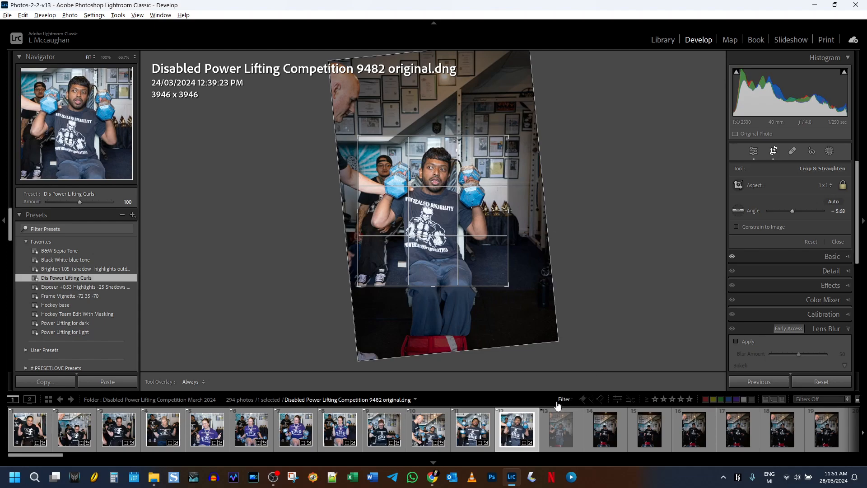
# - Return to the 9471 photo and leave the crop view to show the finished square image
pyautogui.click(474, 435)
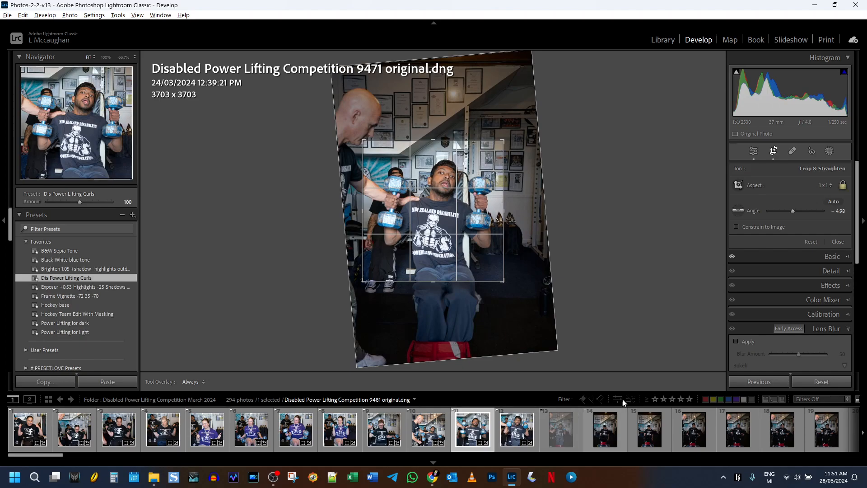
pyautogui.click(757, 153)
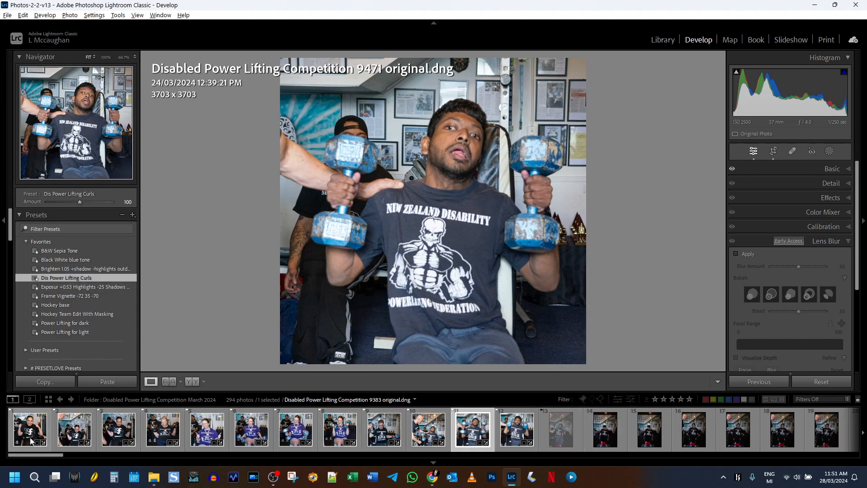
pyautogui.moveTo(35, 455)
pyautogui.mouseDown()
pyautogui.moveTo(420, 484)
pyautogui.moveTo(823, 479)
pyautogui.moveTo(687, 464)
pyautogui.moveTo(33, 447)
pyautogui.mouseUp()
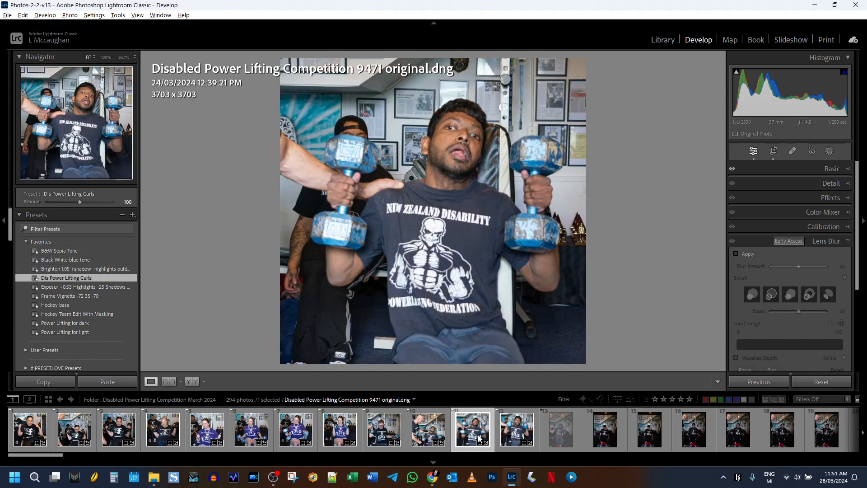
# - Apply the Dis Power Lifting Curls preset to the 9483 photo and set the preset amount to 103
pyautogui.click(606, 433)
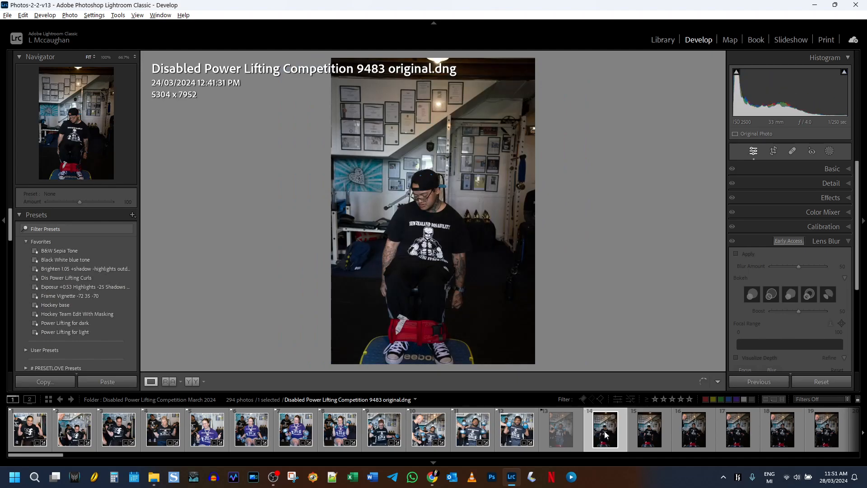
pyautogui.click(61, 278)
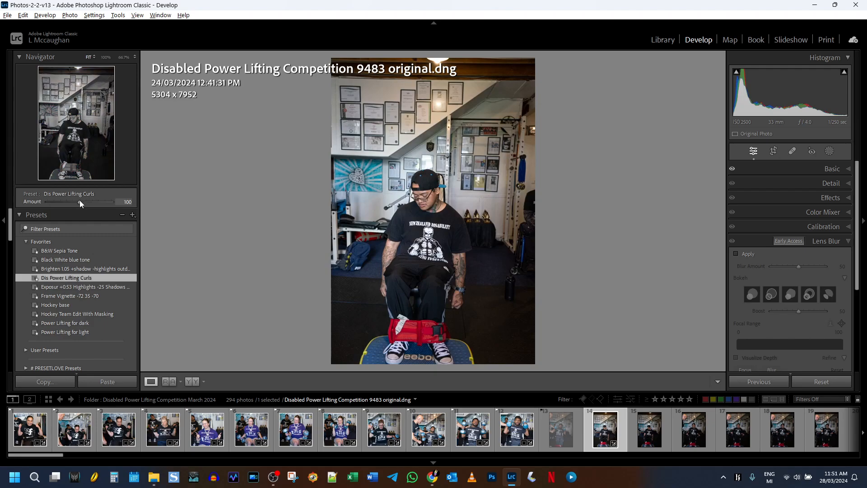
pyautogui.moveTo(80, 201)
pyautogui.mouseDown()
pyautogui.moveTo(97, 204)
pyautogui.moveTo(58, 207)
pyautogui.moveTo(82, 208)
pyautogui.mouseUp()
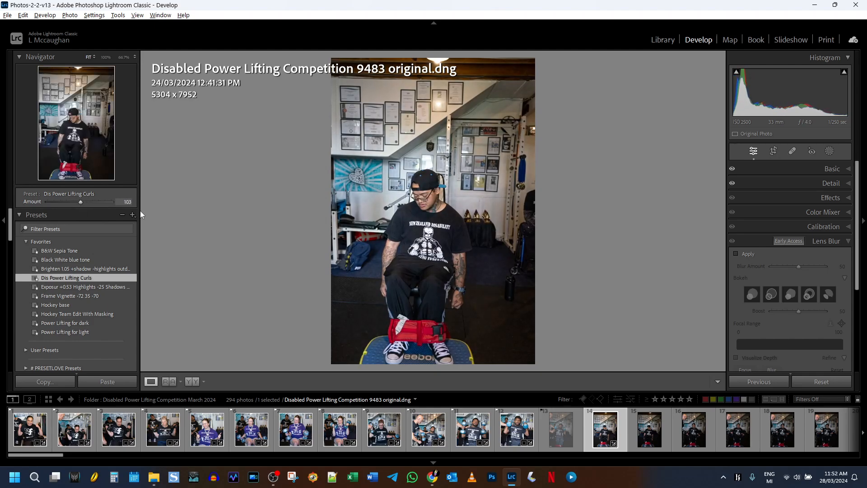
# - Show the Basic adjustments, try the 9483 photo's preset amount at 200 and 100, and set it to 111
pyautogui.click(767, 170)
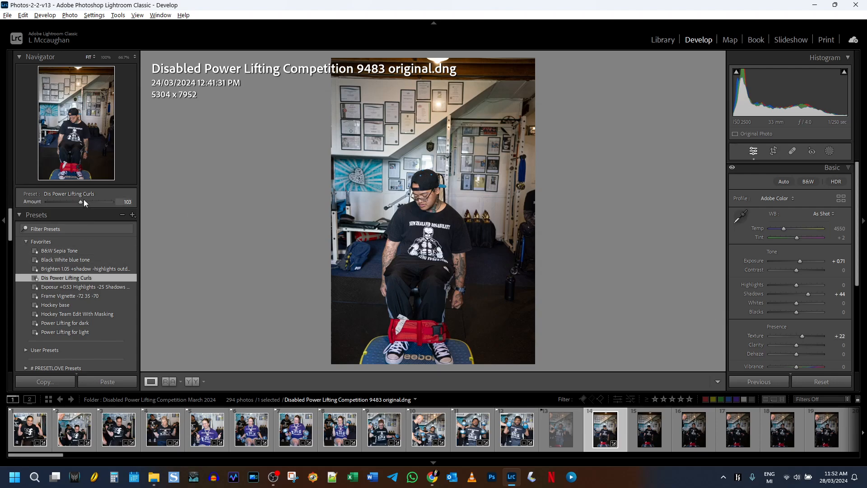
pyautogui.moveTo(80, 201); pyautogui.dragTo(115, 208)
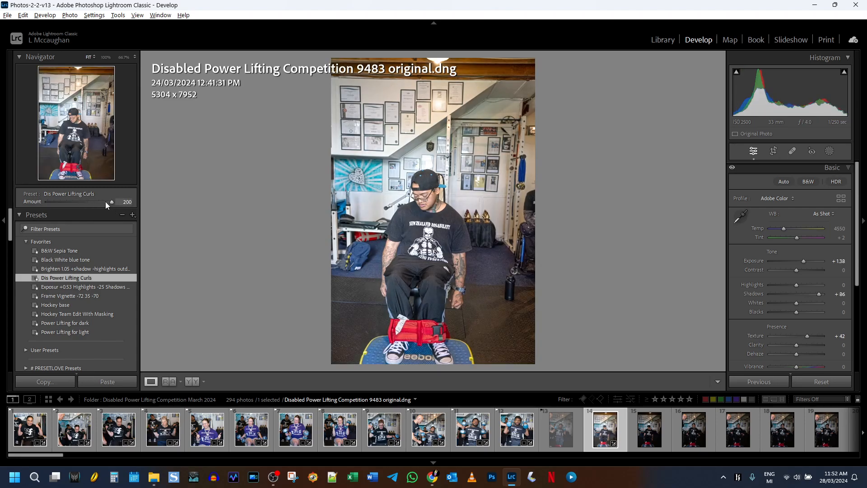
pyautogui.moveTo(110, 202); pyautogui.dragTo(83, 208)
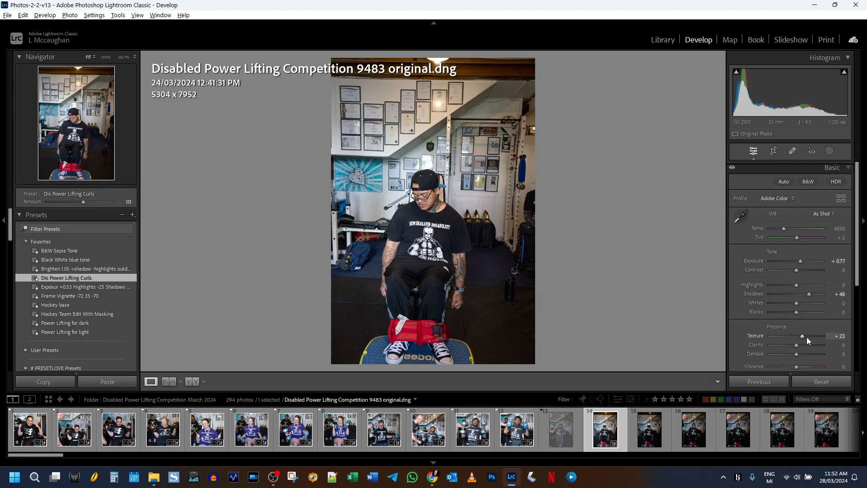
pyautogui.doubleClick(82, 201)
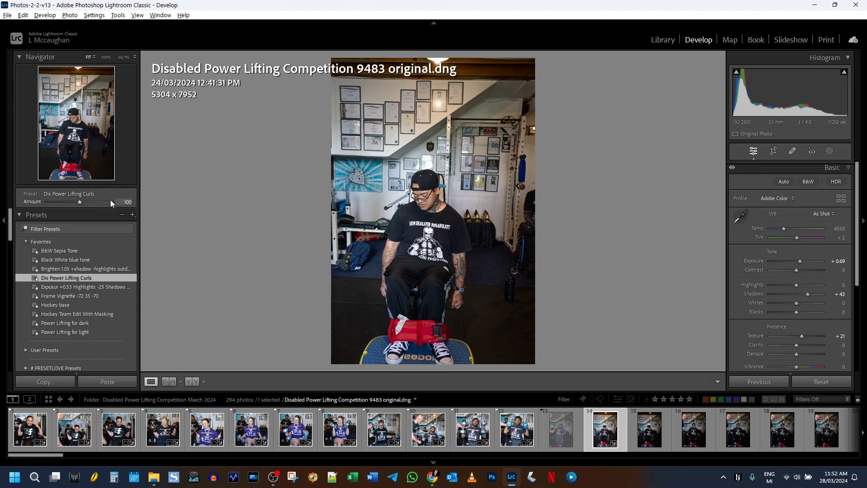
pyautogui.moveTo(78, 201); pyautogui.dragTo(80, 202)
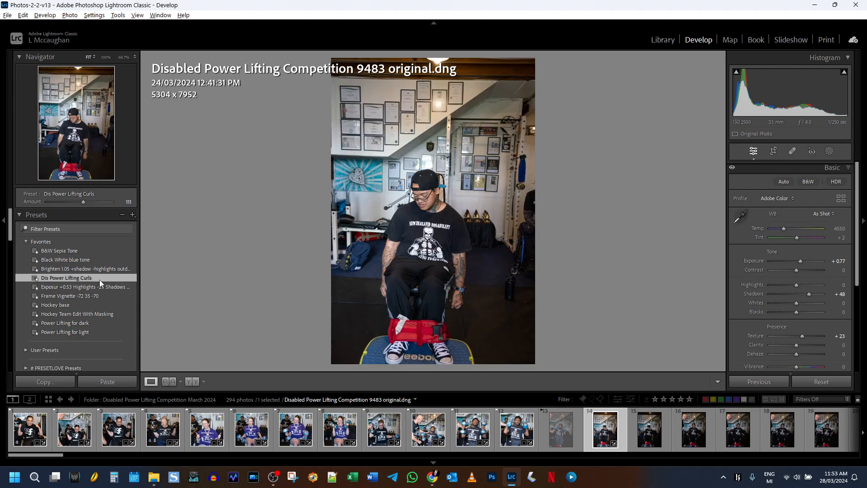
pyautogui.scroll(-6, 75, 357)
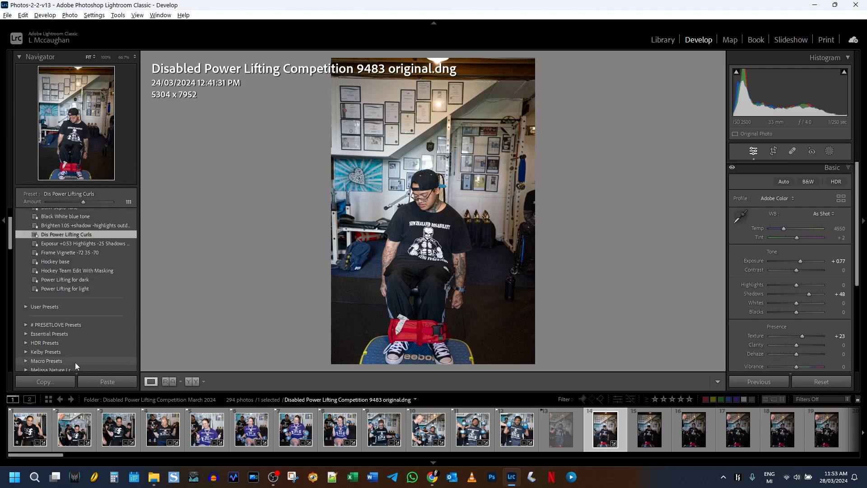
pyautogui.scroll(-3, 73, 355)
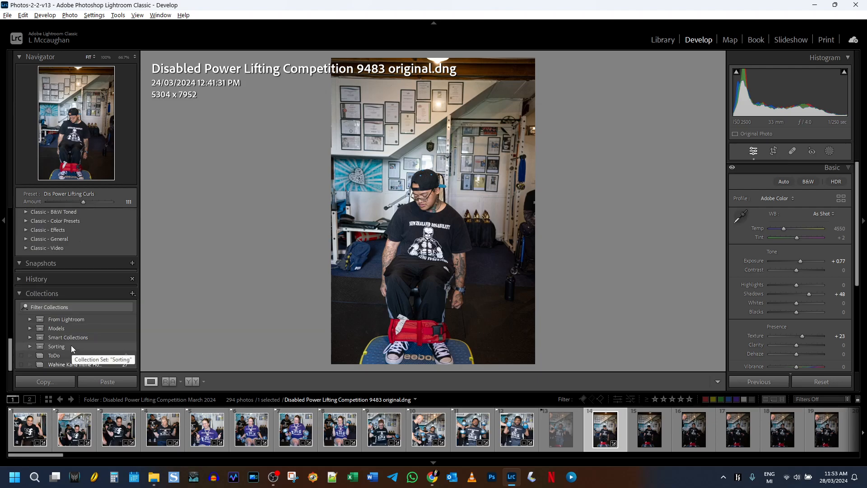
pyautogui.scroll(10, 72, 345)
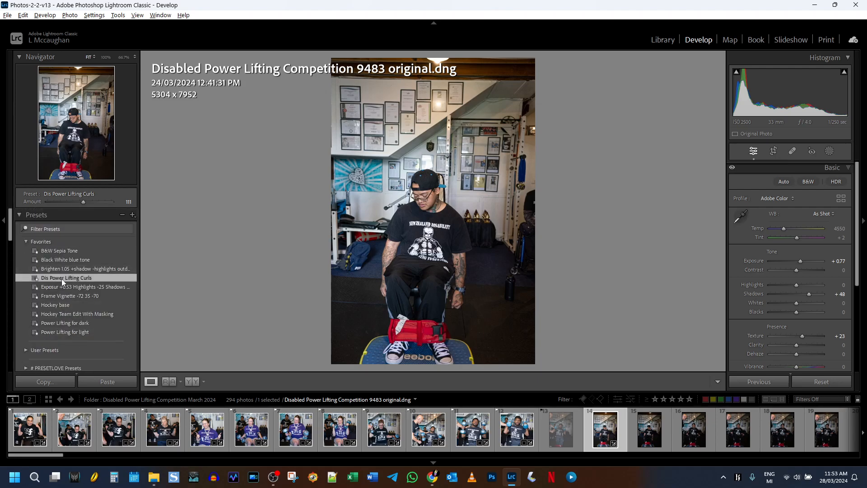